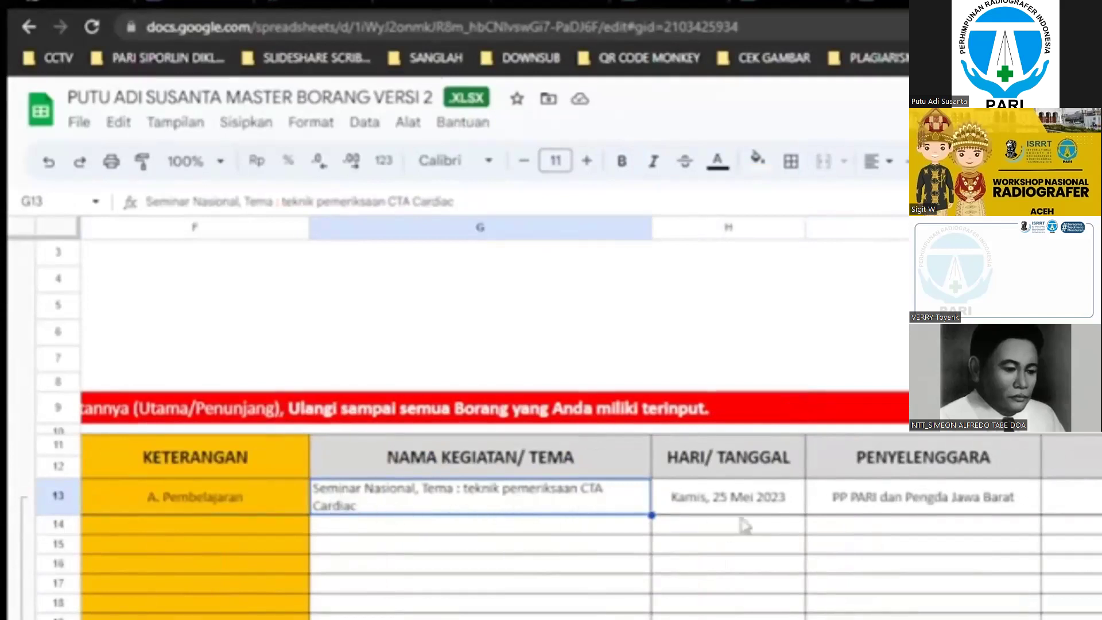
Check row 13's date (H13) and organizer (I13), then select empty LINK DOKUMEN cell J13
{"action": "left_click", "coordinate": [756, 510]}
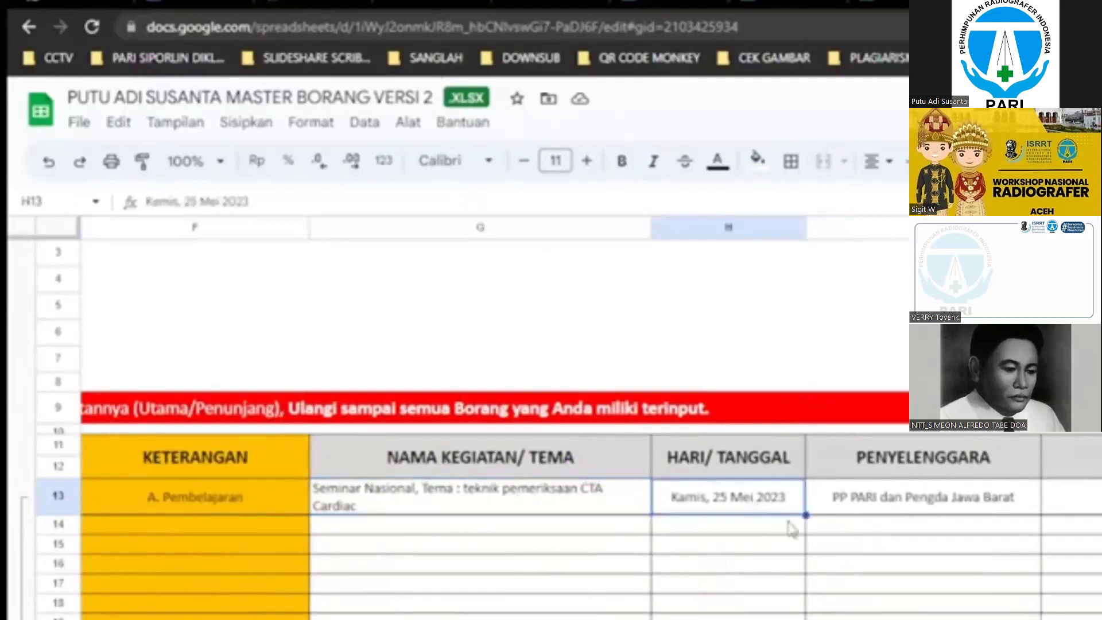
{"action": "left_click", "coordinate": [950, 508]}
{"action": "scroll", "coordinate": [519, 517], "scroll_direction": "right", "scroll_amount": 5}
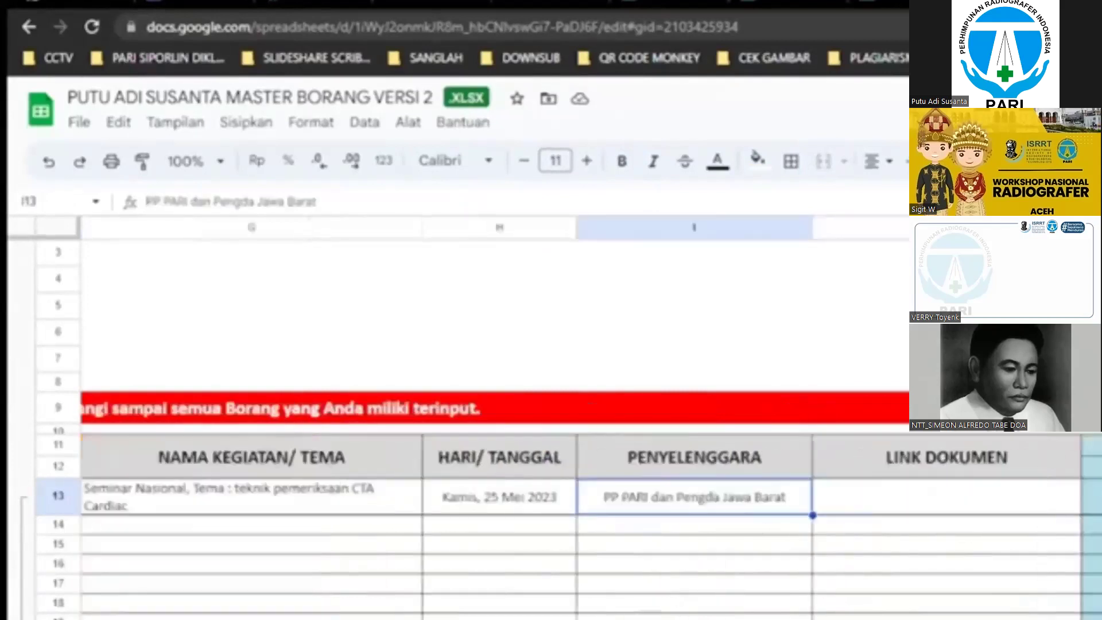
{"action": "left_click", "coordinate": [441, 511]}
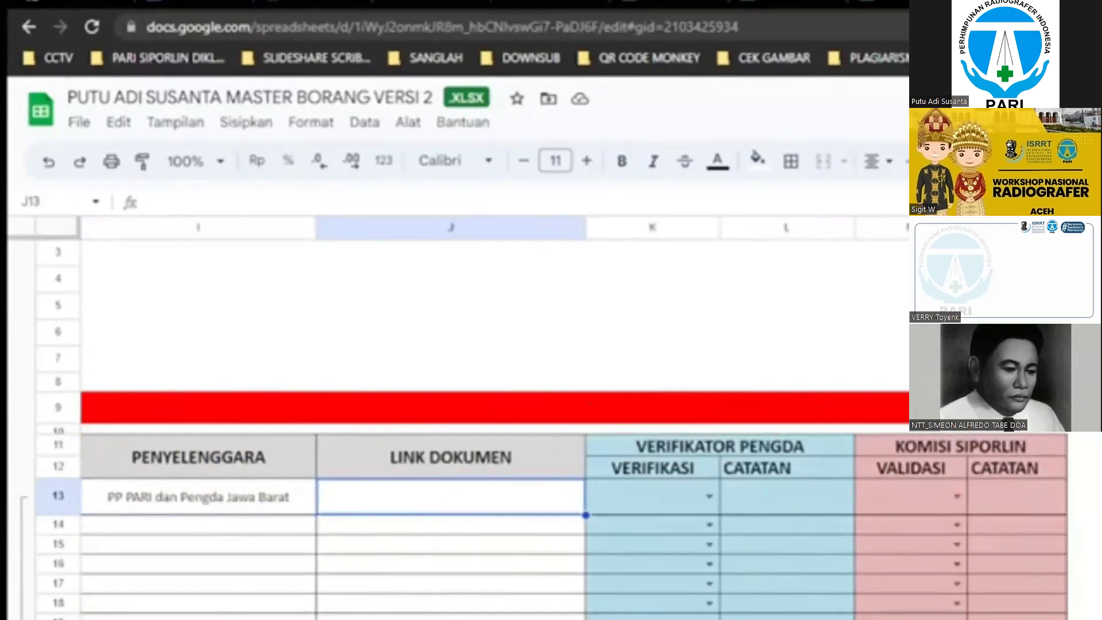
{"action": "key", "text": "ctrl+Tab"}
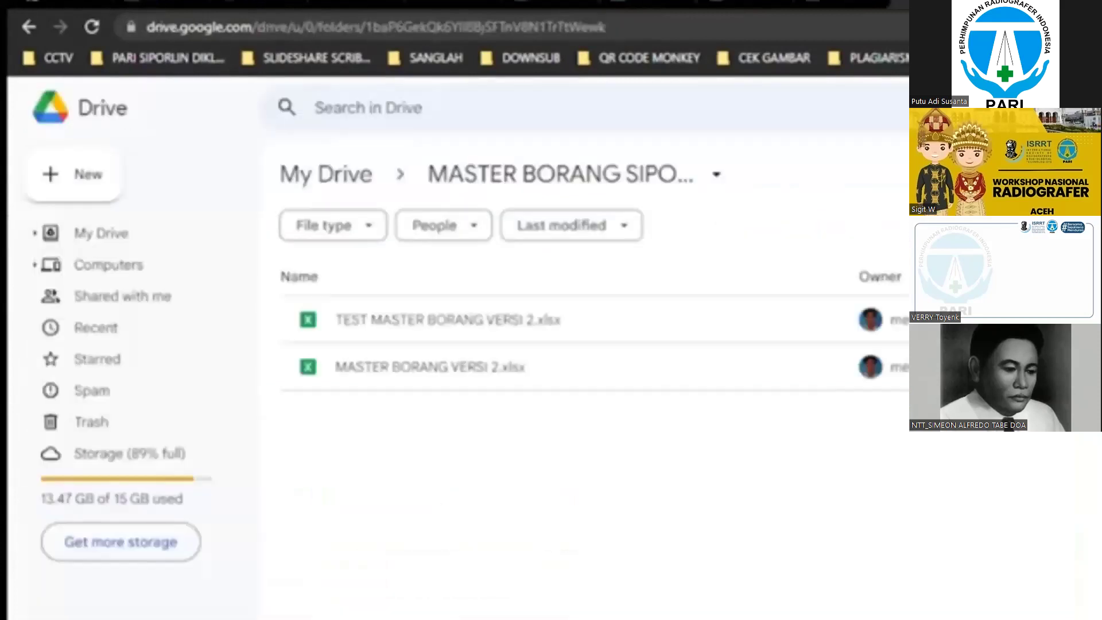
Load drive.google.com in a new browser tab
{"action": "key", "text": "ctrl+t"}
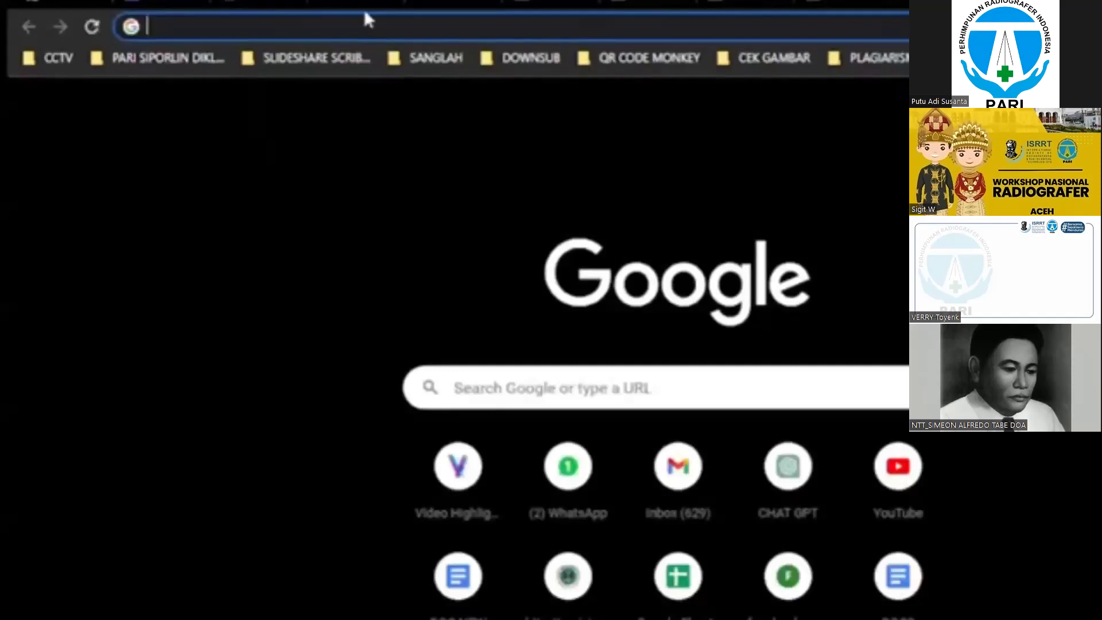
{"action": "type", "text": "DRIVE"}
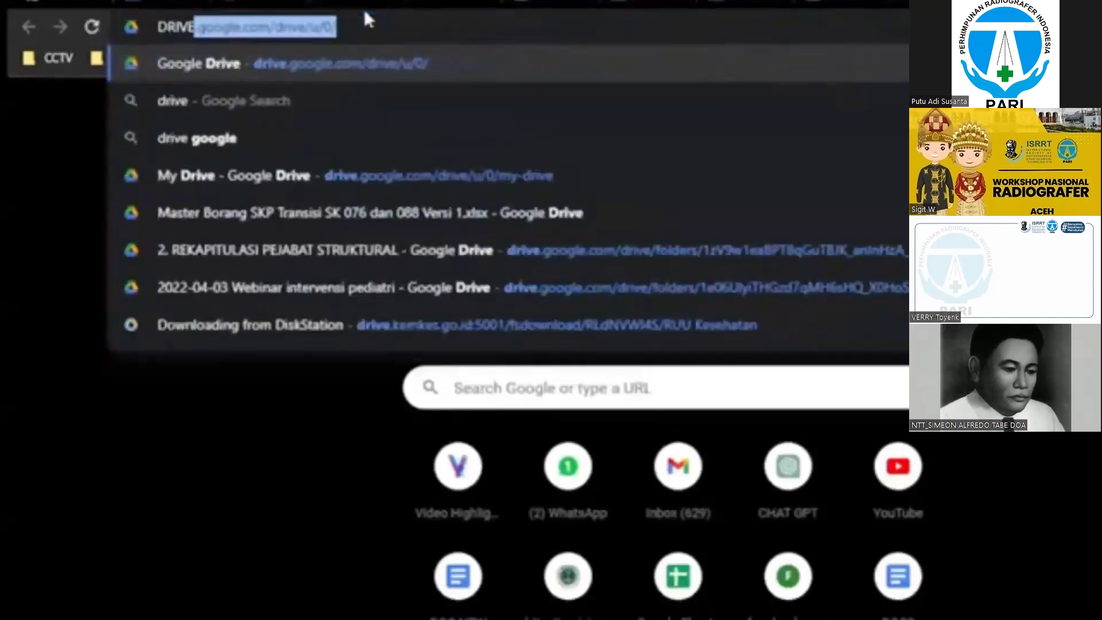
{"action": "type", "text": ".GOOG"}
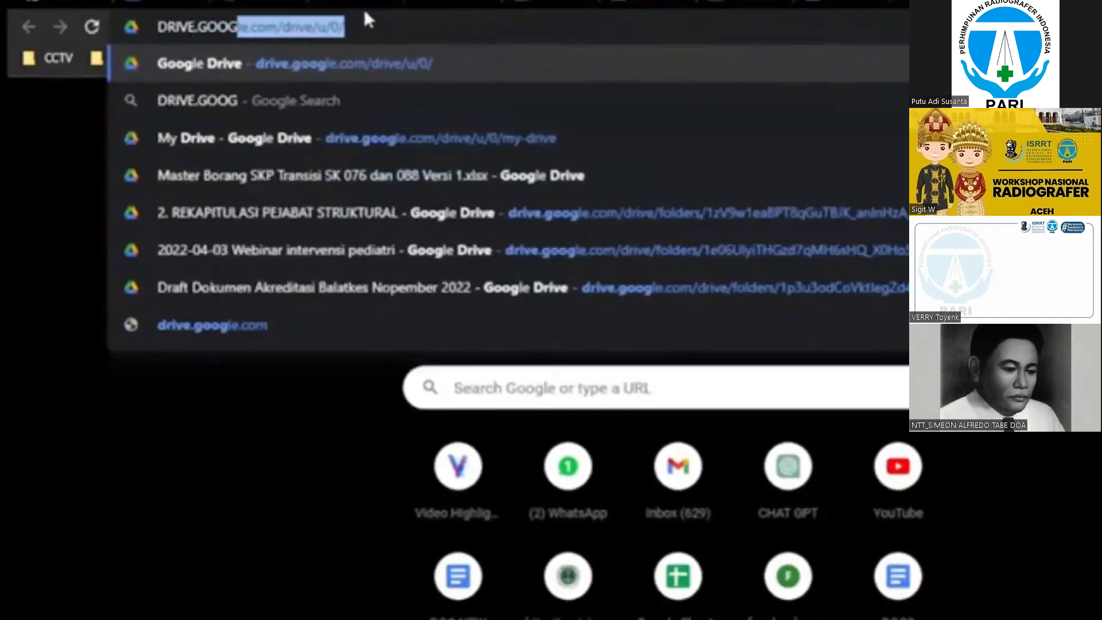
{"action": "type", "text": "LE"}
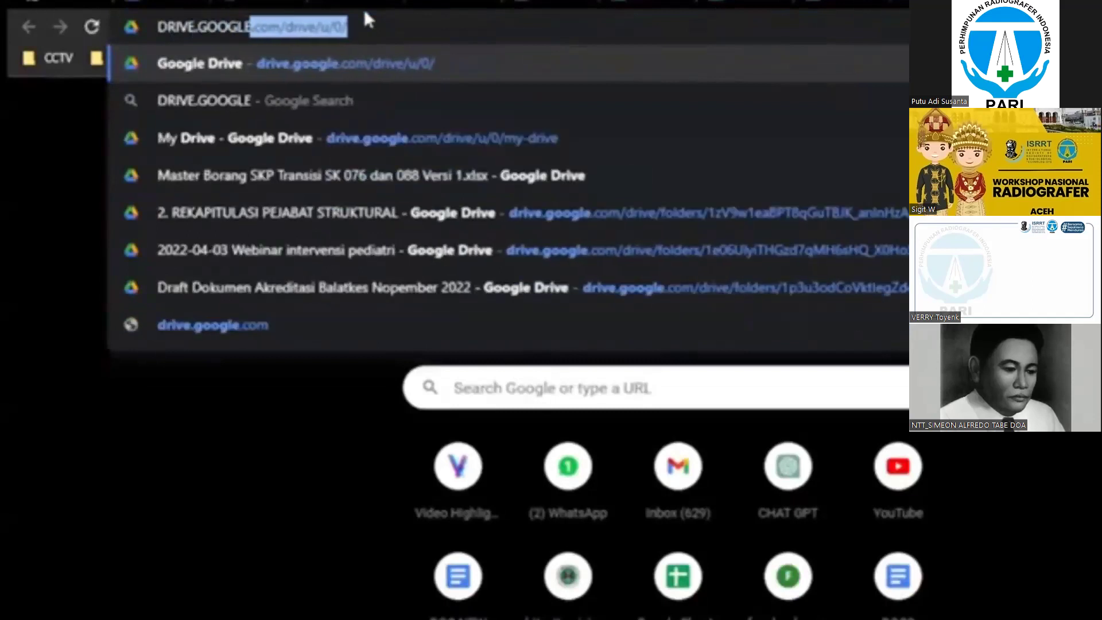
{"action": "type", "text": ".COM"}
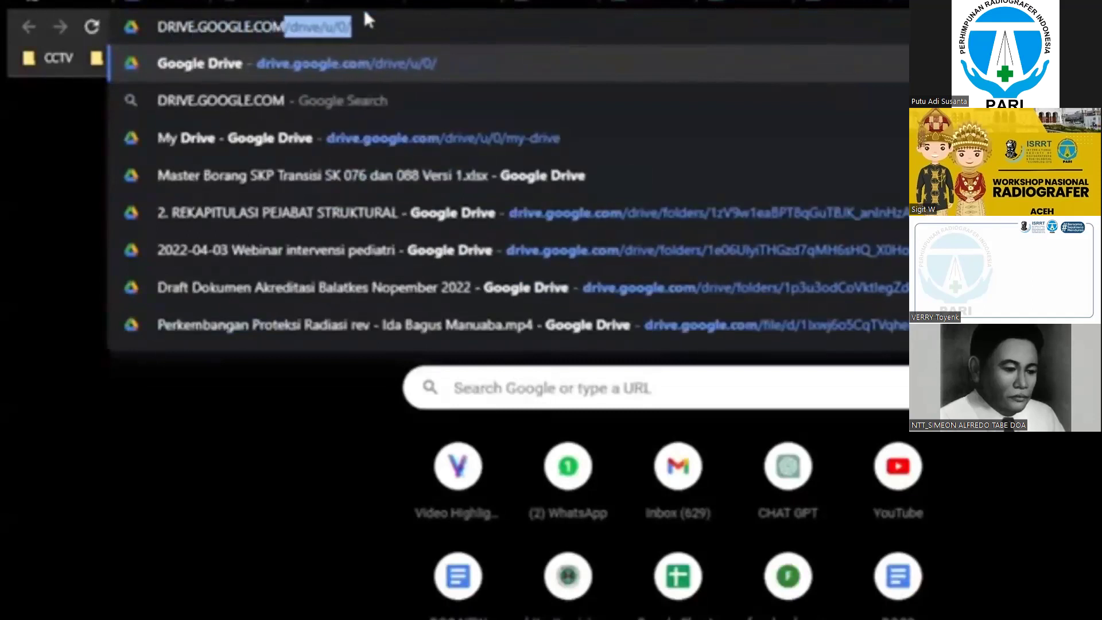
{"action": "key", "text": "Return"}
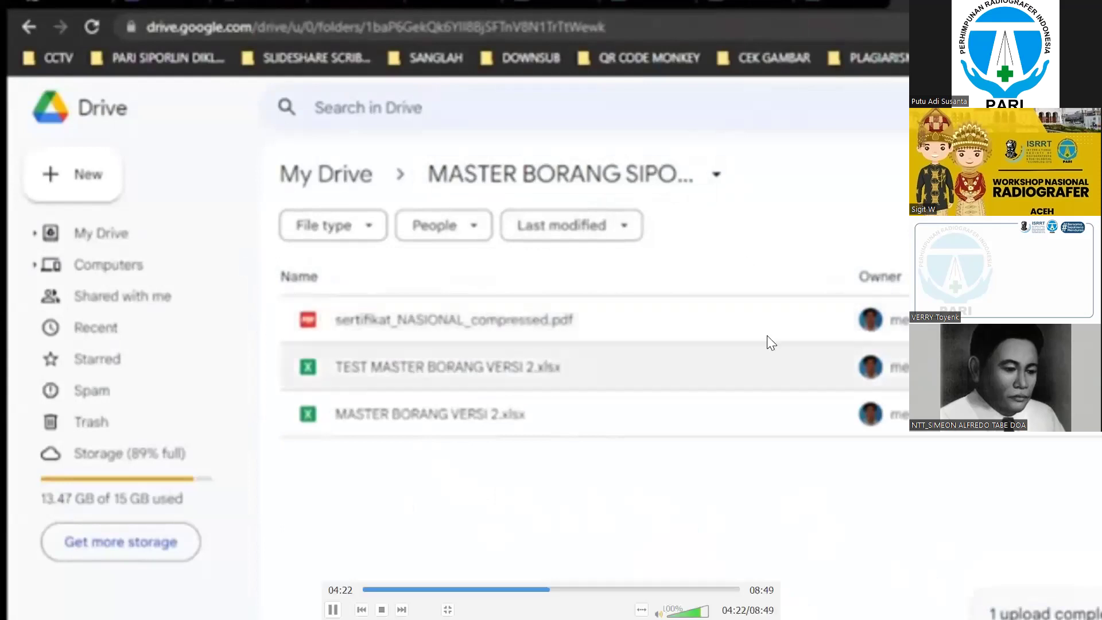
Open items in the MASTER BORANG SIPO… Drive folder to return to the master borang spreadsheet
{"action": "double_click", "coordinate": [840, 327]}
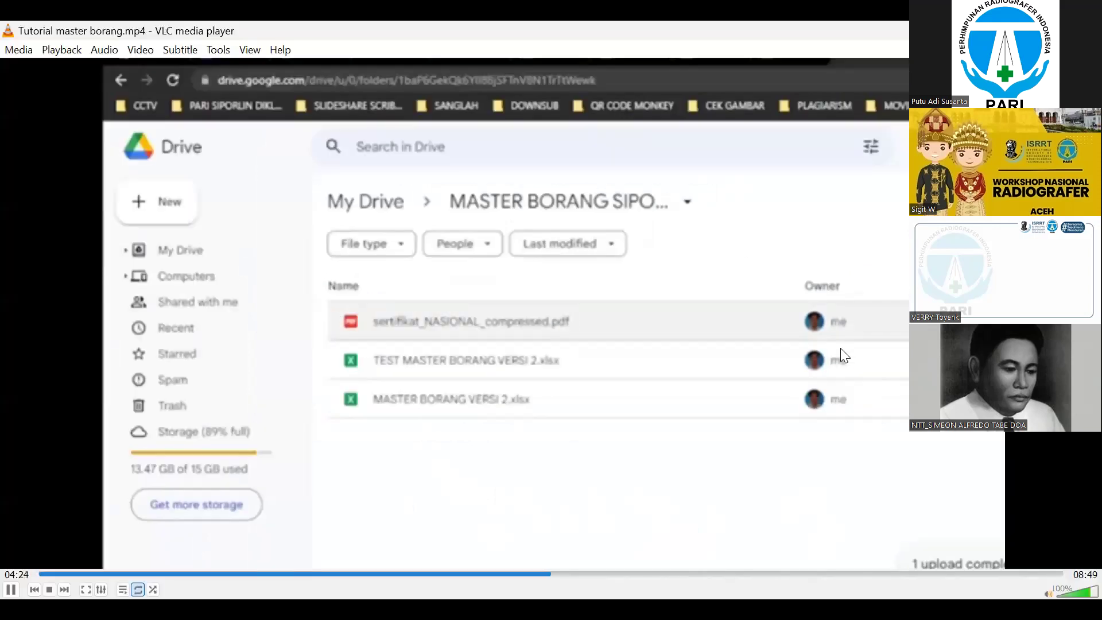
{"action": "double_click", "coordinate": [643, 400]}
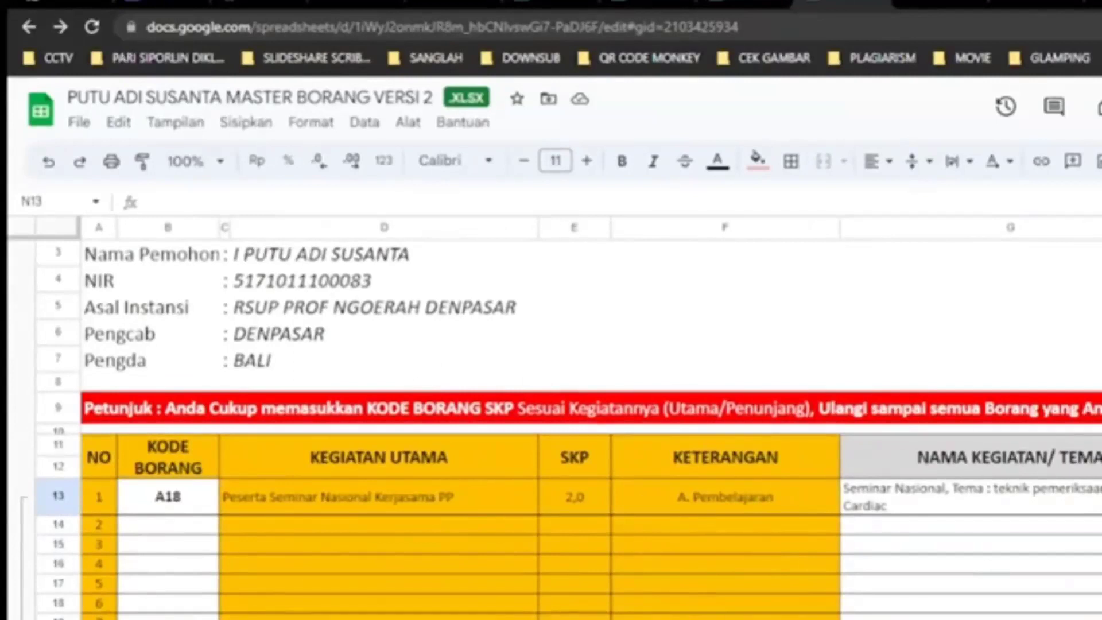
{"action": "scroll", "coordinate": [574, 460], "scroll_direction": "right", "scroll_amount": 5}
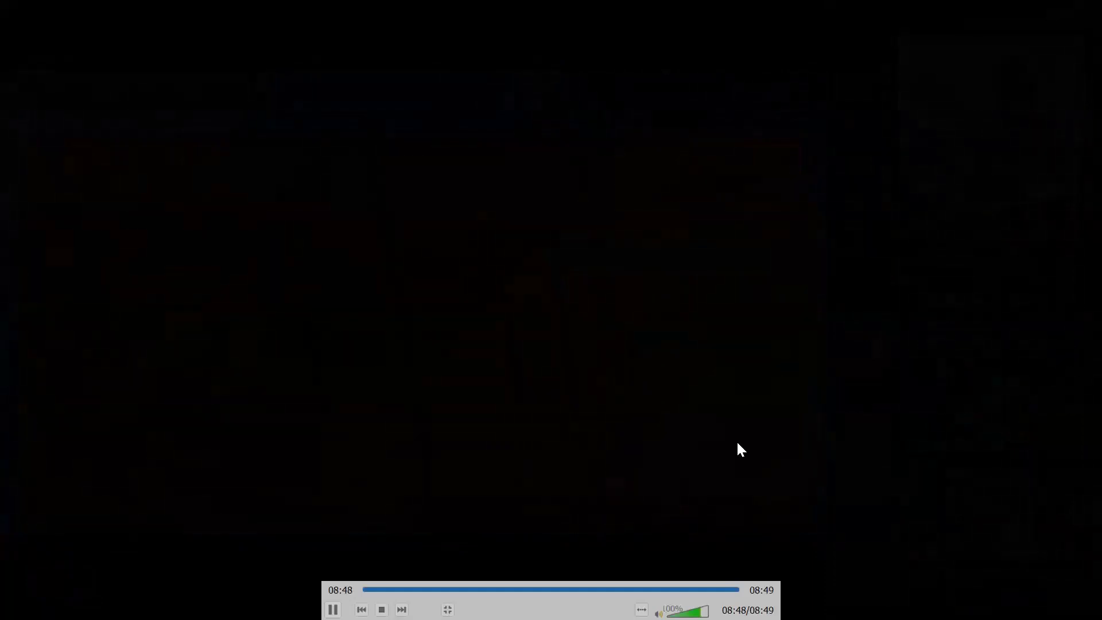
{"action": "left_click", "coordinate": [367, 589]}
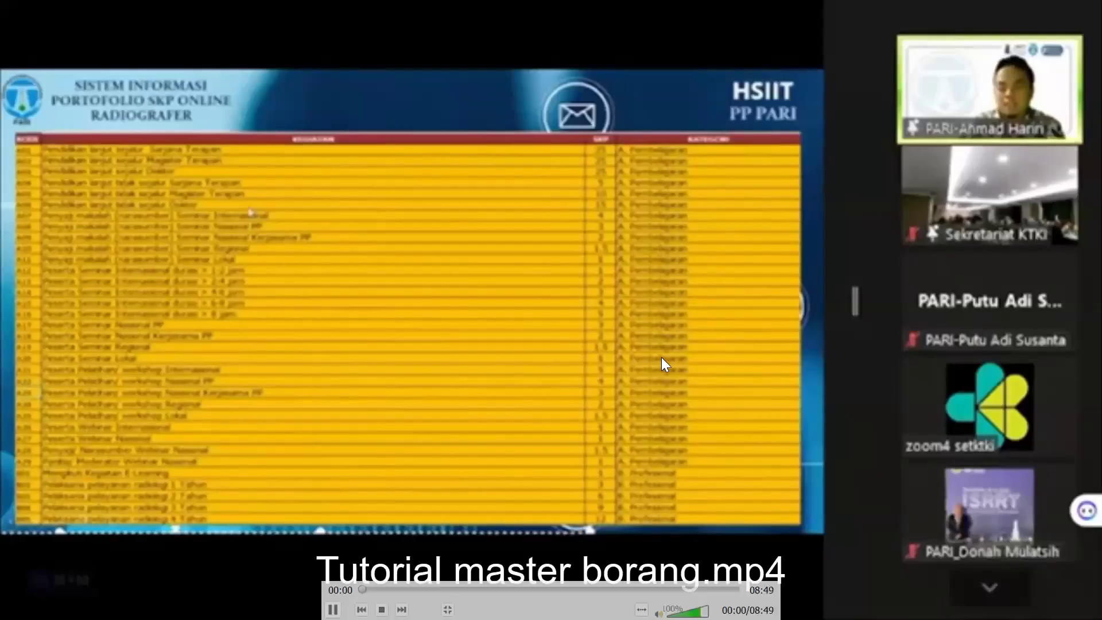
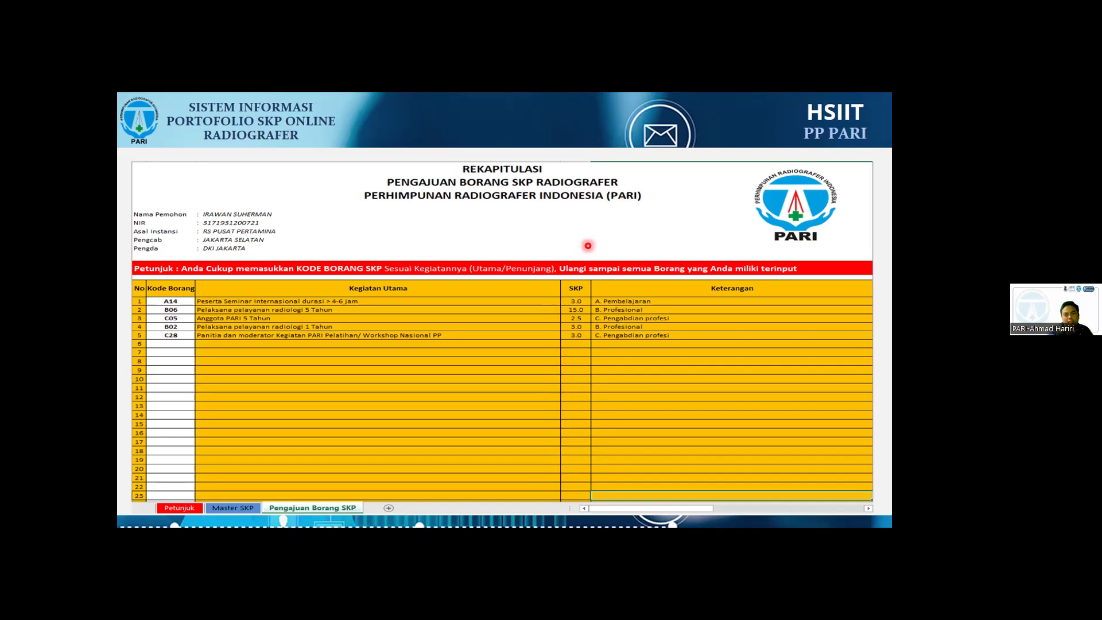
Advance the slideshow through ALUR PROSES to the closing TERIMA KASIH slide
{"action": "key", "text": "Right"}
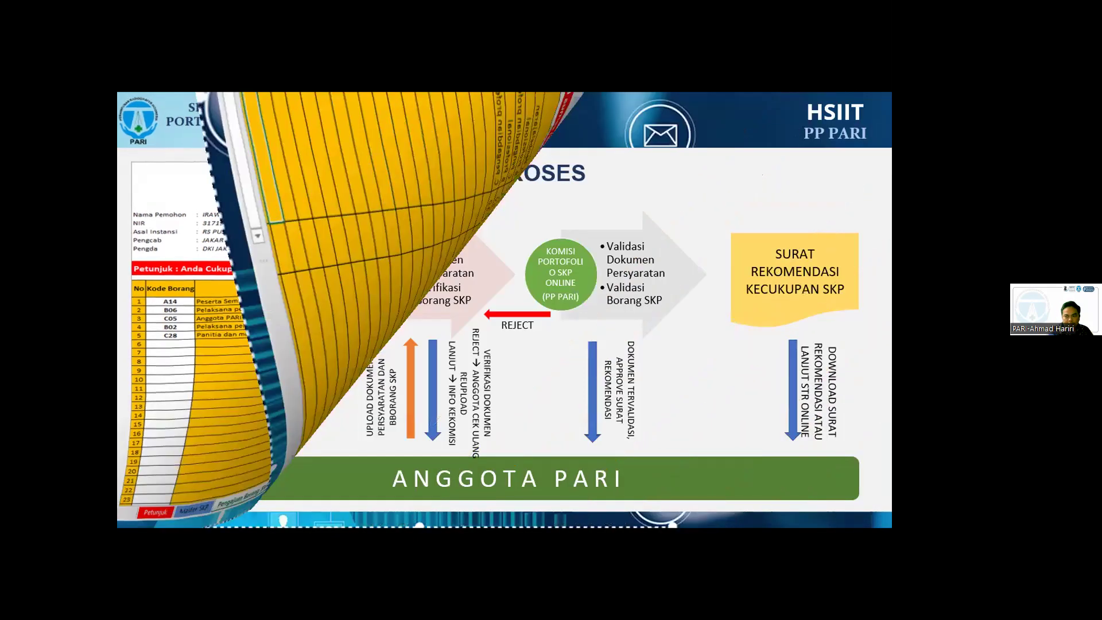
{"action": "key", "text": "Right"}
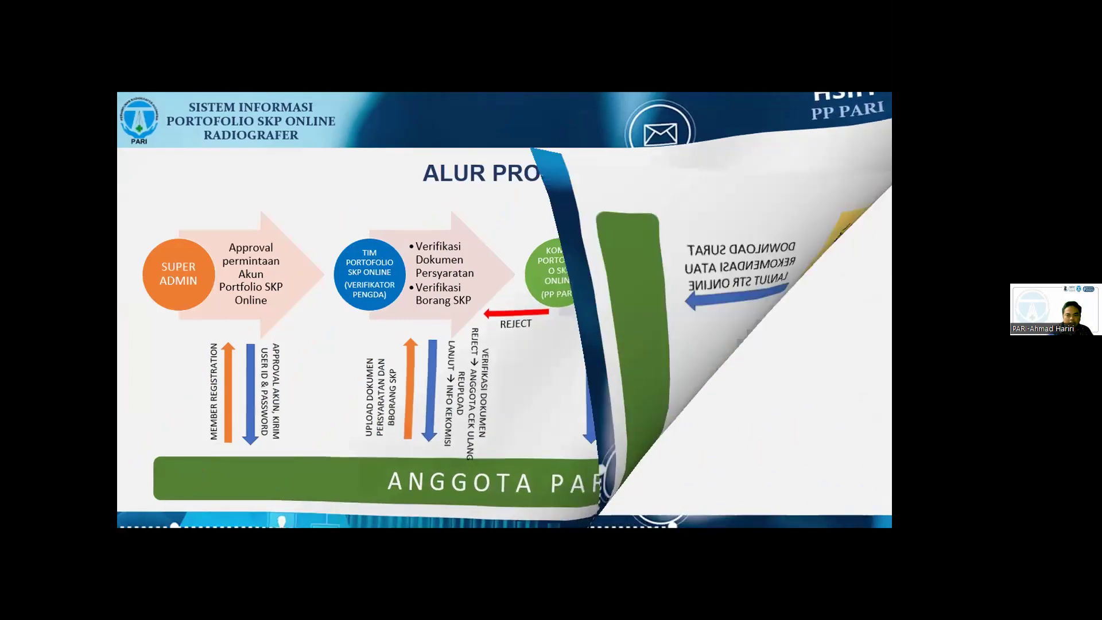
{"action": "key", "text": "Right"}
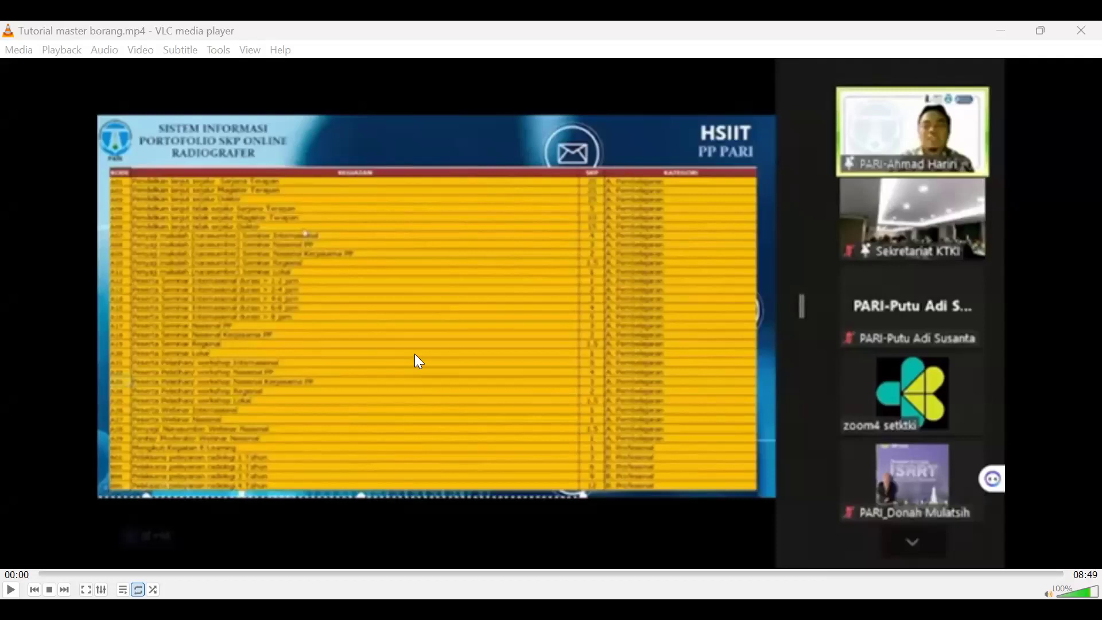
Play 'Tutorial master borang.mp4' in VLC and switch it to fullscreen
{"action": "left_click", "coordinate": [11, 591]}
{"action": "double_click", "coordinate": [340, 433]}
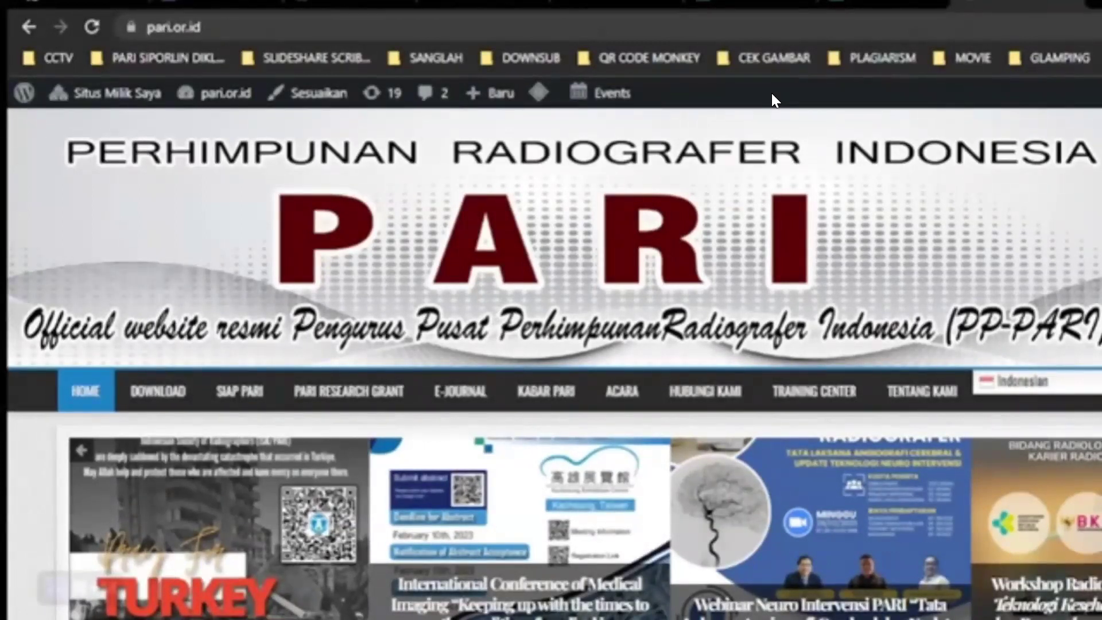
Go to the PARI website's DOWNLOAD page listing the regulation categories
{"action": "mouse_move", "coordinate": [832, 110]}
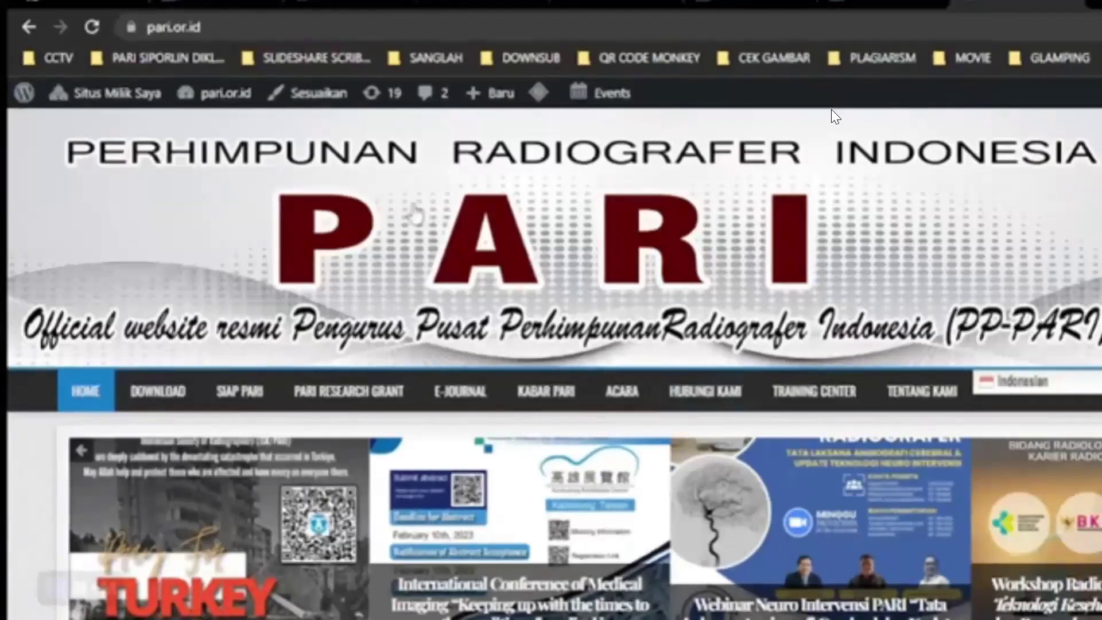
{"action": "left_click", "coordinate": [148, 396]}
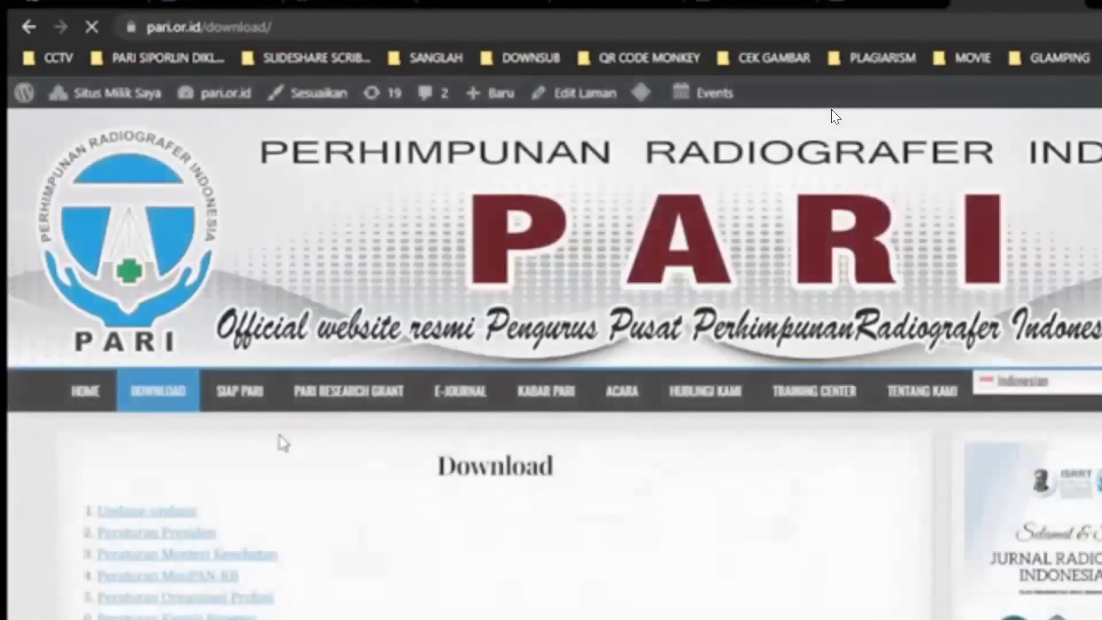
Open Master Borang Siporlin PARI Ver 2 from the E. Lain-lain section of Peraturan Organisasi Profesi
{"action": "scroll", "coordinate": [279, 436], "scroll_direction": "down", "scroll_amount": 1}
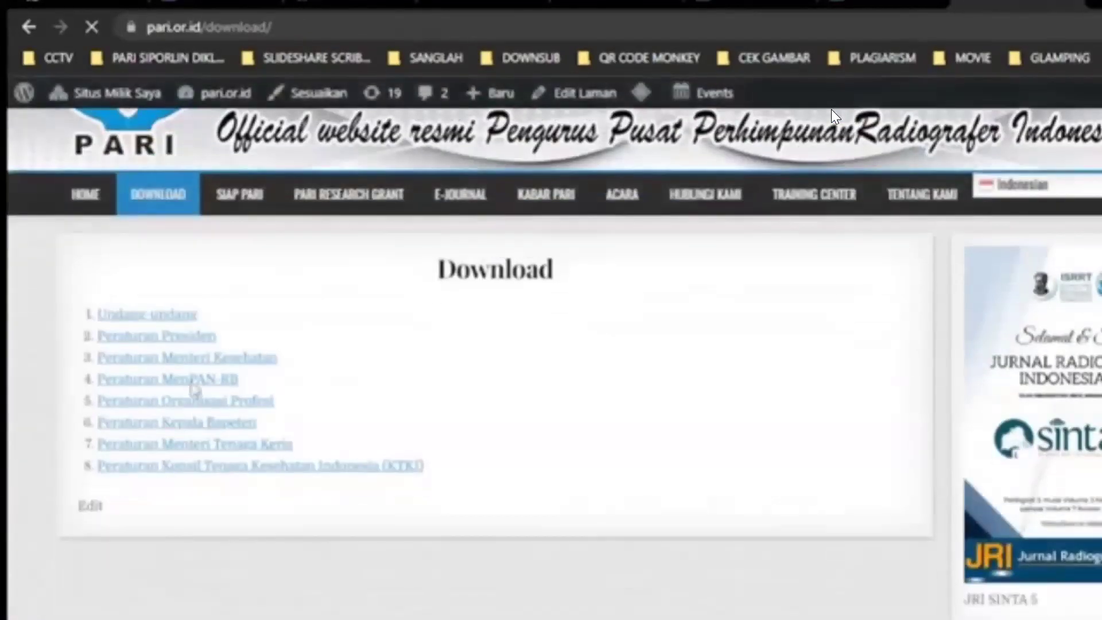
{"action": "left_click", "coordinate": [222, 406]}
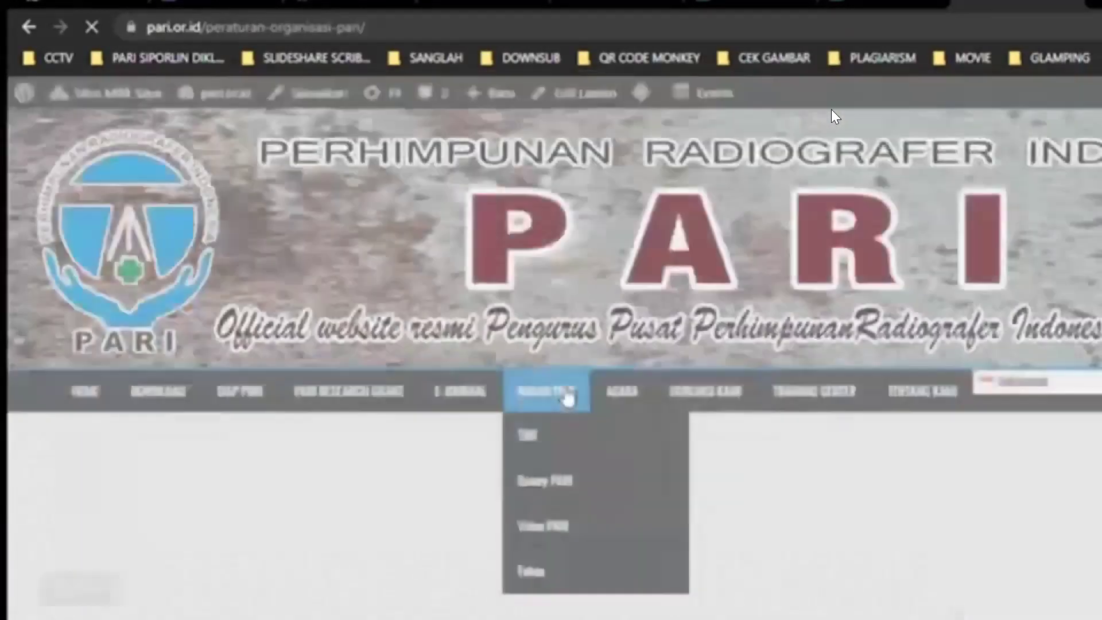
{"action": "scroll", "coordinate": [346, 439], "scroll_direction": "down", "scroll_amount": 10}
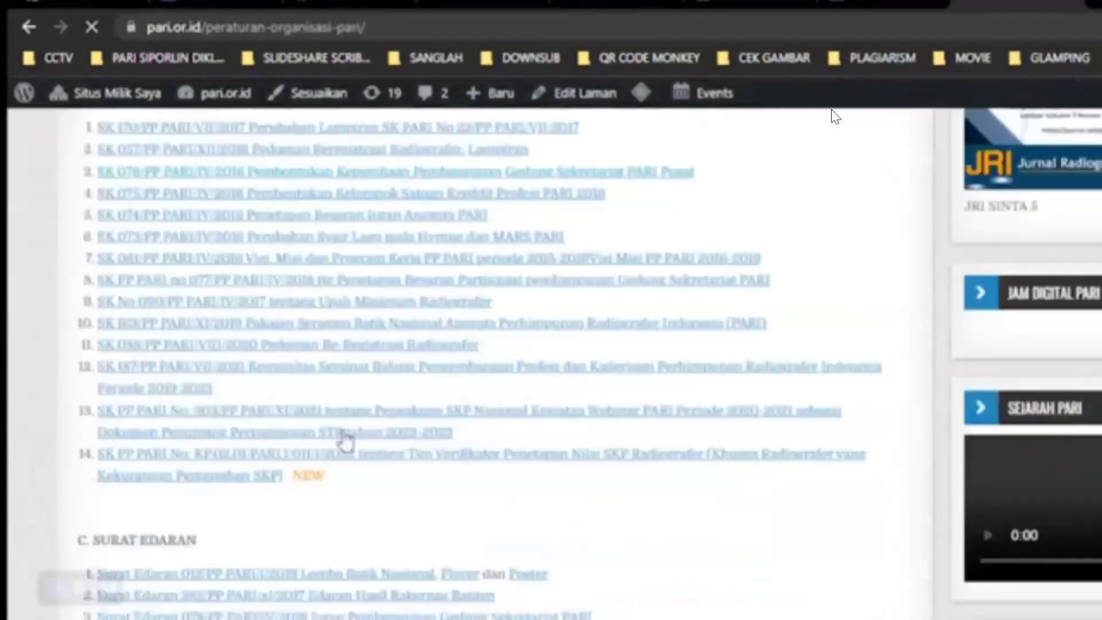
{"action": "scroll", "coordinate": [344, 445], "scroll_direction": "down", "scroll_amount": 5}
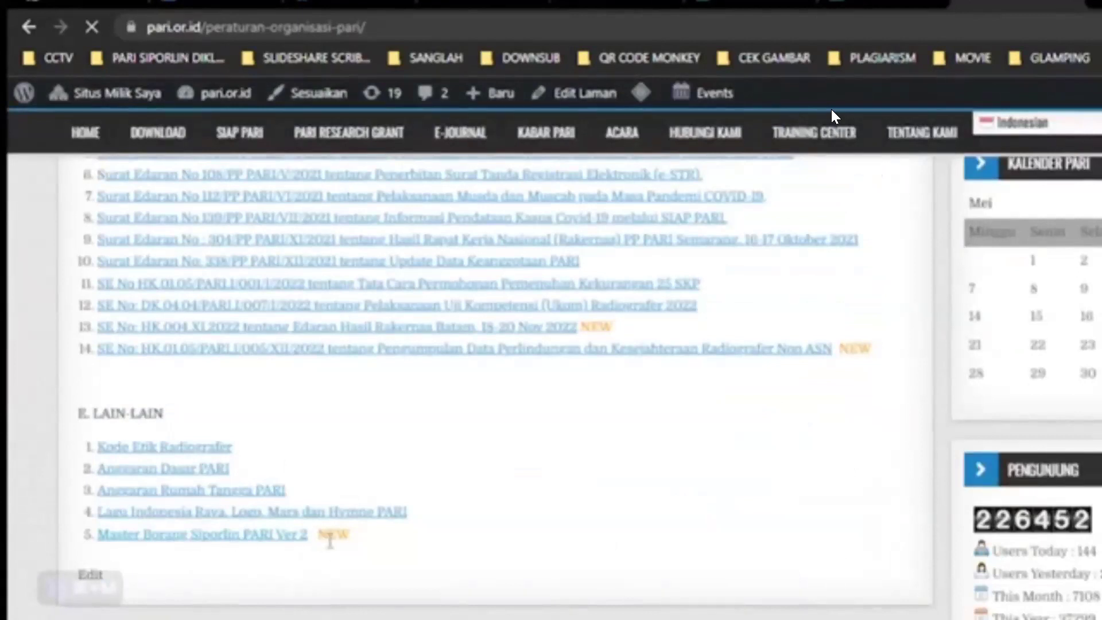
{"action": "left_click", "coordinate": [192, 543]}
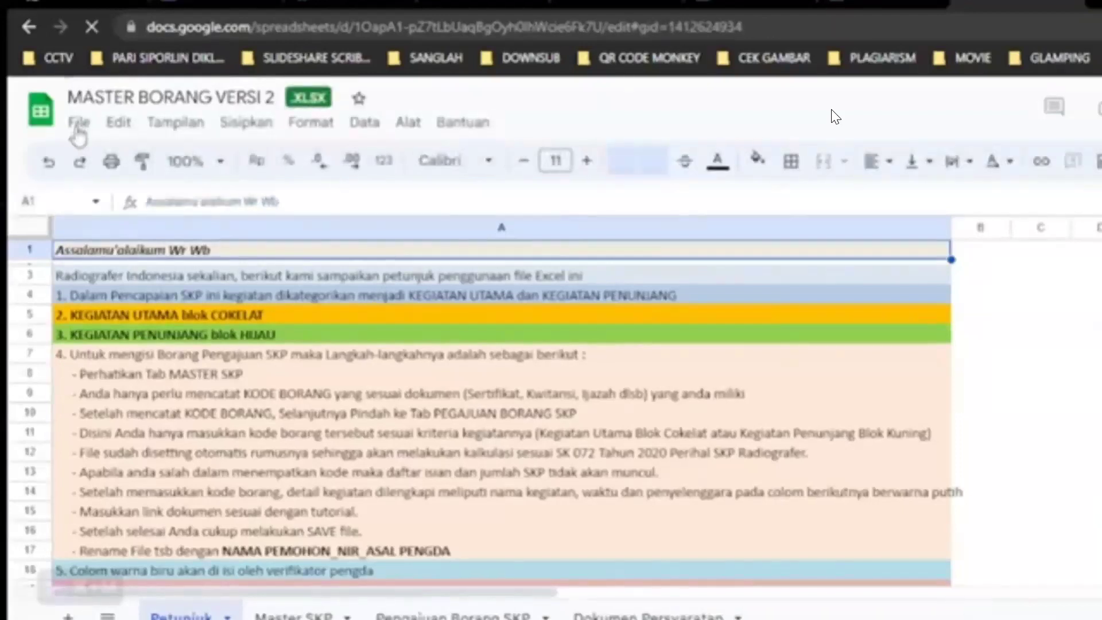
Make a copy of MASTER BORANG VERSI 2, replacing 'Salinan dari' with the applicant's name
{"action": "left_click", "coordinate": [79, 123]}
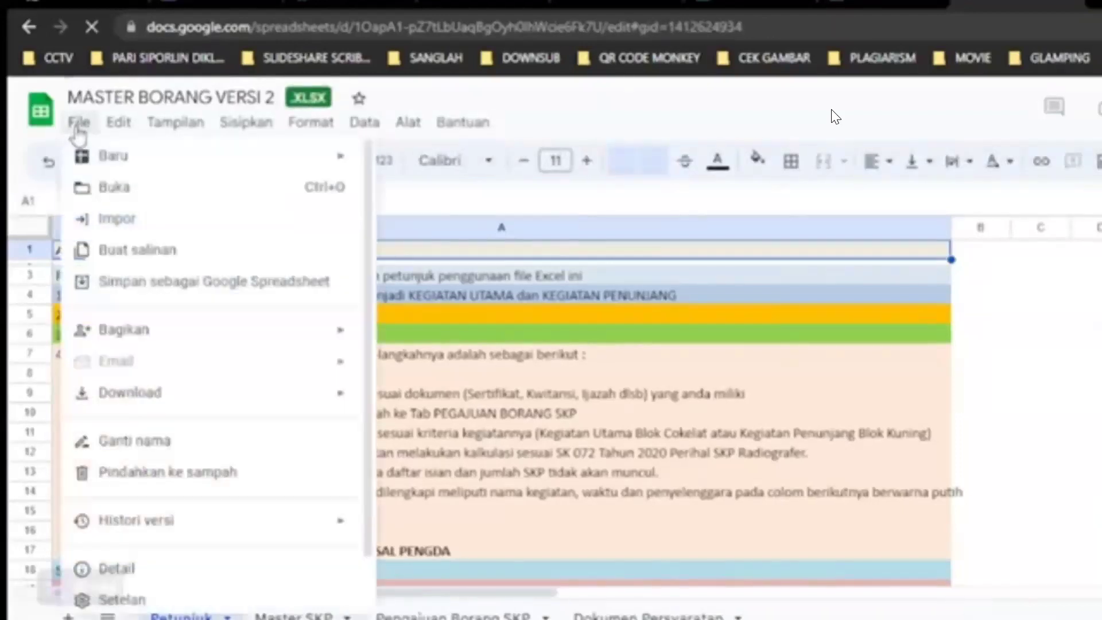
{"action": "left_click", "coordinate": [138, 251]}
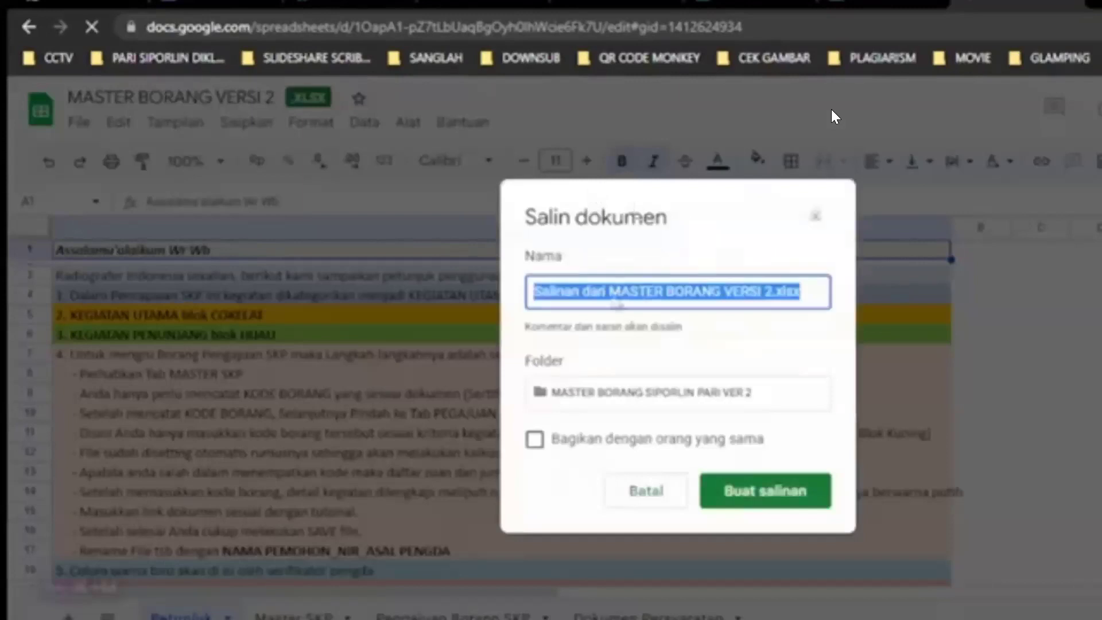
{"action": "left_click", "coordinate": [610, 291]}
{"action": "left_click_drag", "start_coordinate": [604, 291], "coordinate": [506, 293]}
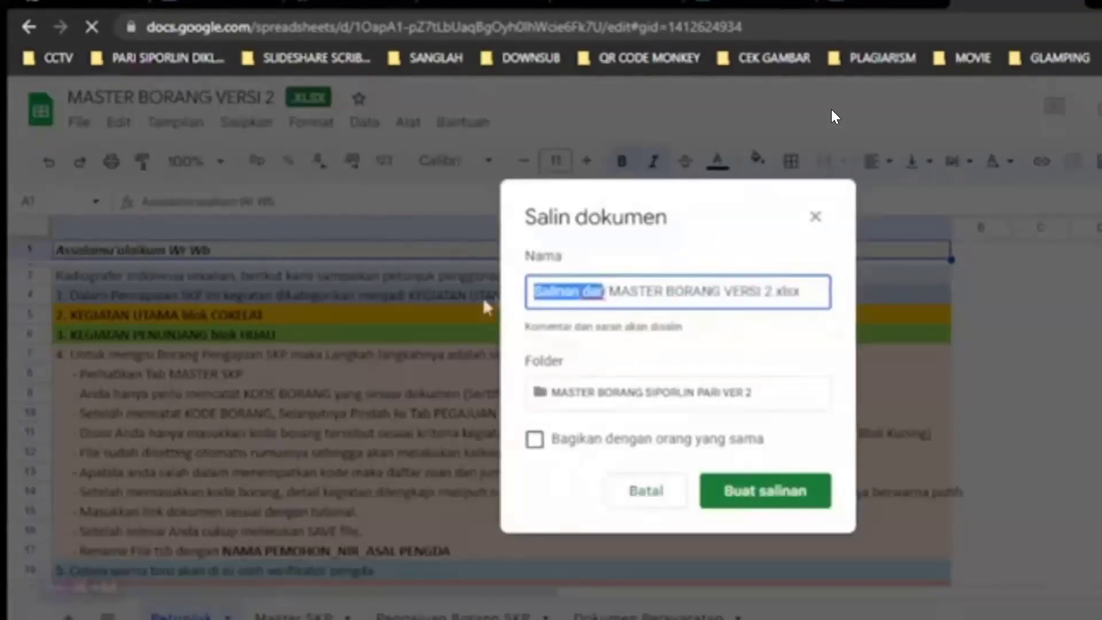
{"action": "key", "text": "BackSpace"}
{"action": "key", "text": "Delete"}
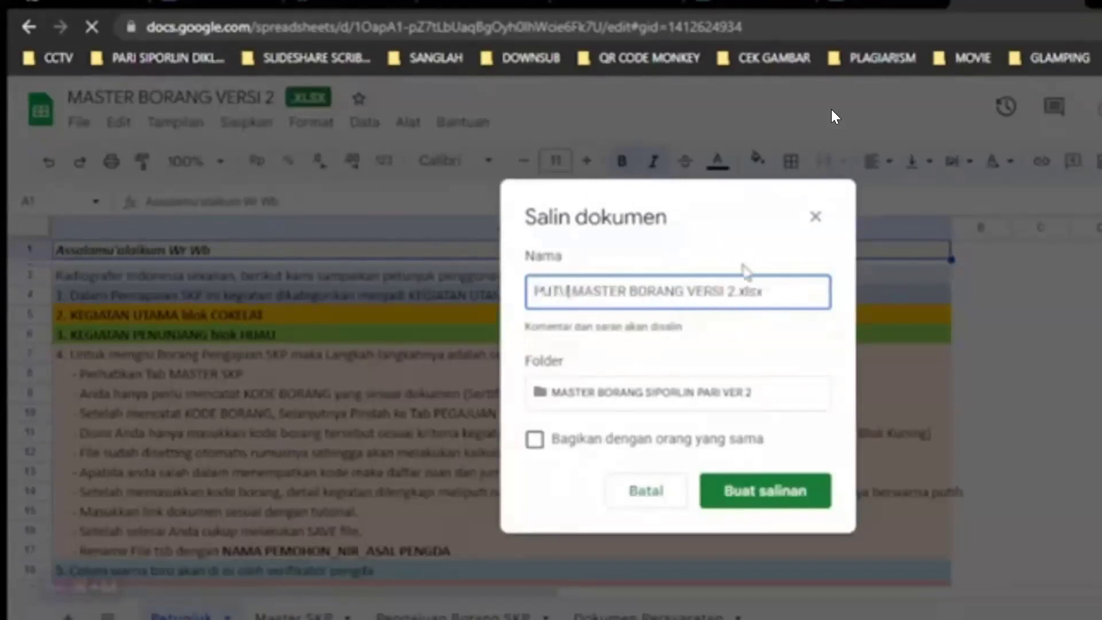
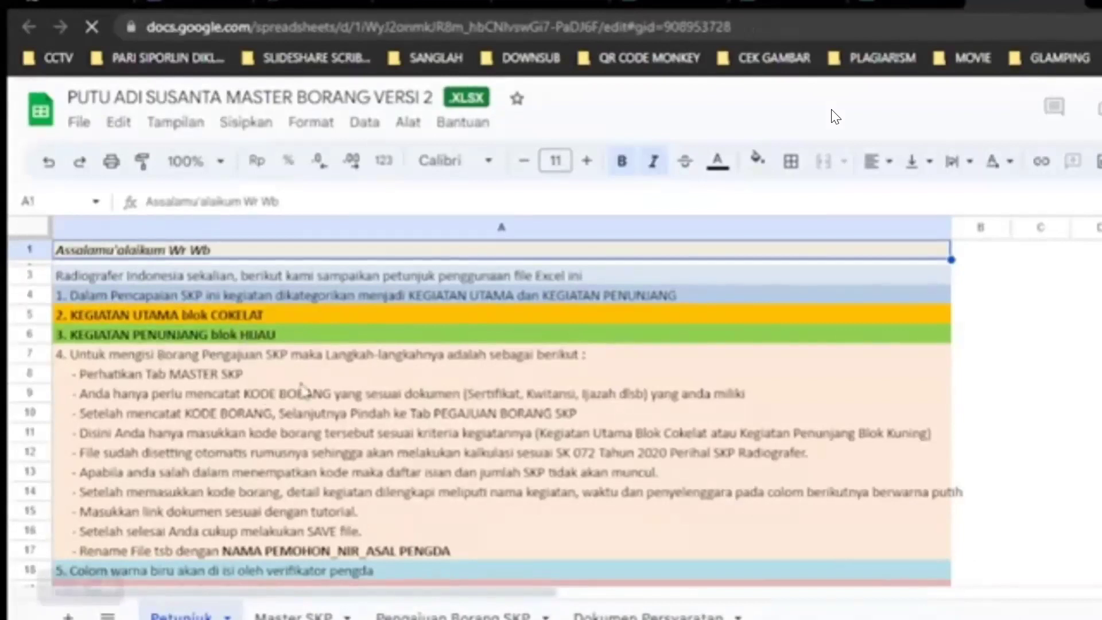
Browse the Petunjuk and Master SKP code sheets, then return to the Pengajuan Borang SKP recap
{"action": "scroll", "coordinate": [301, 391], "scroll_direction": "down", "scroll_amount": 2}
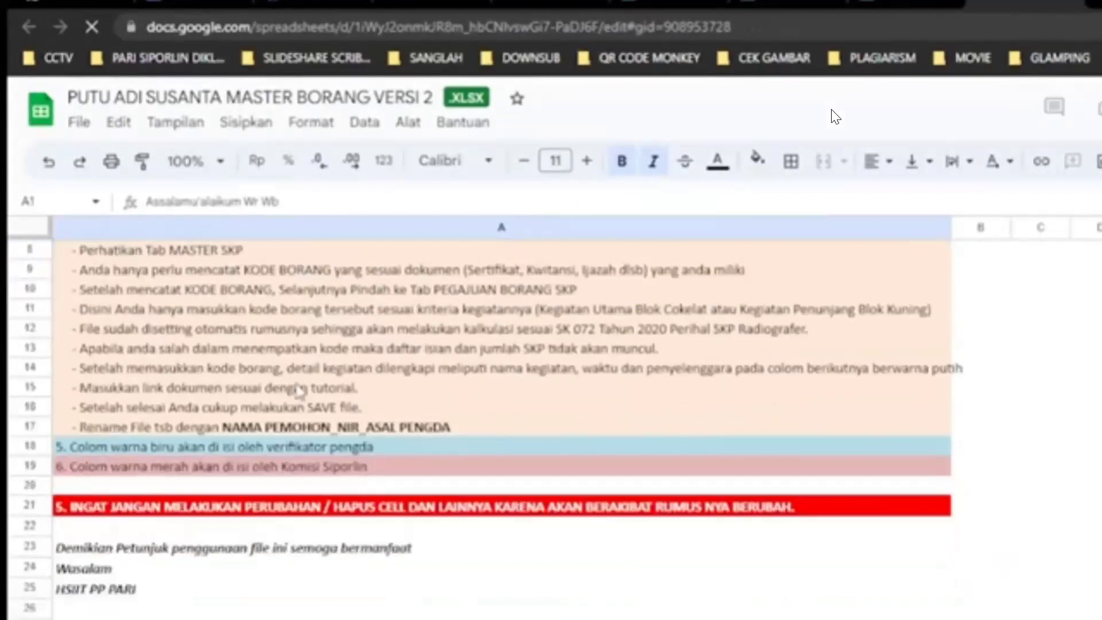
{"action": "scroll", "coordinate": [299, 392], "scroll_direction": "up", "scroll_amount": 2}
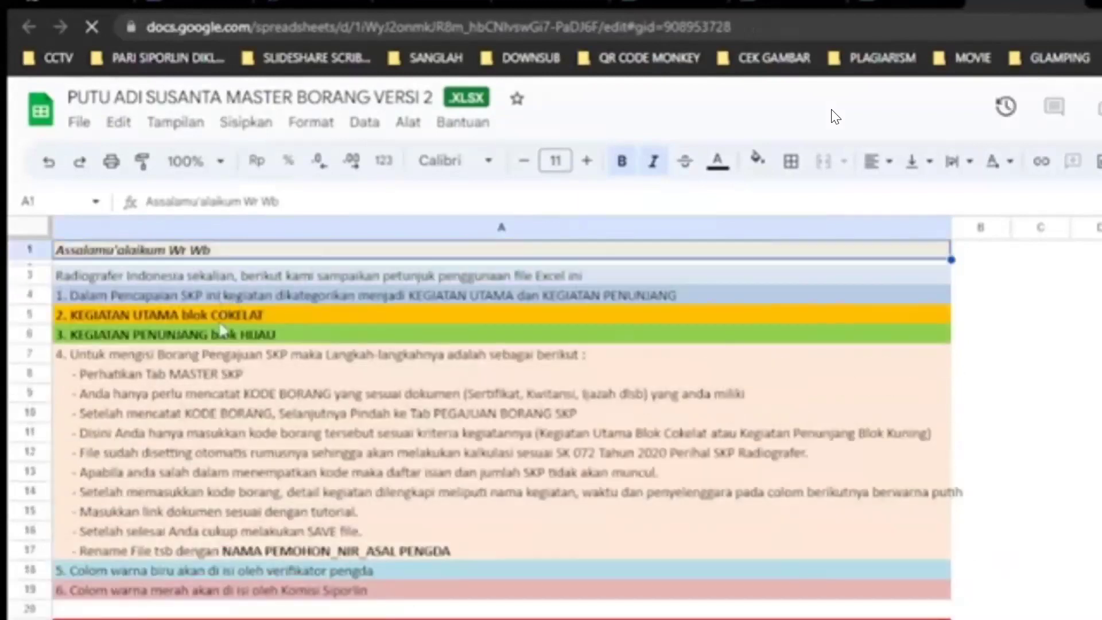
{"action": "scroll", "coordinate": [282, 540], "scroll_direction": "down", "scroll_amount": 2}
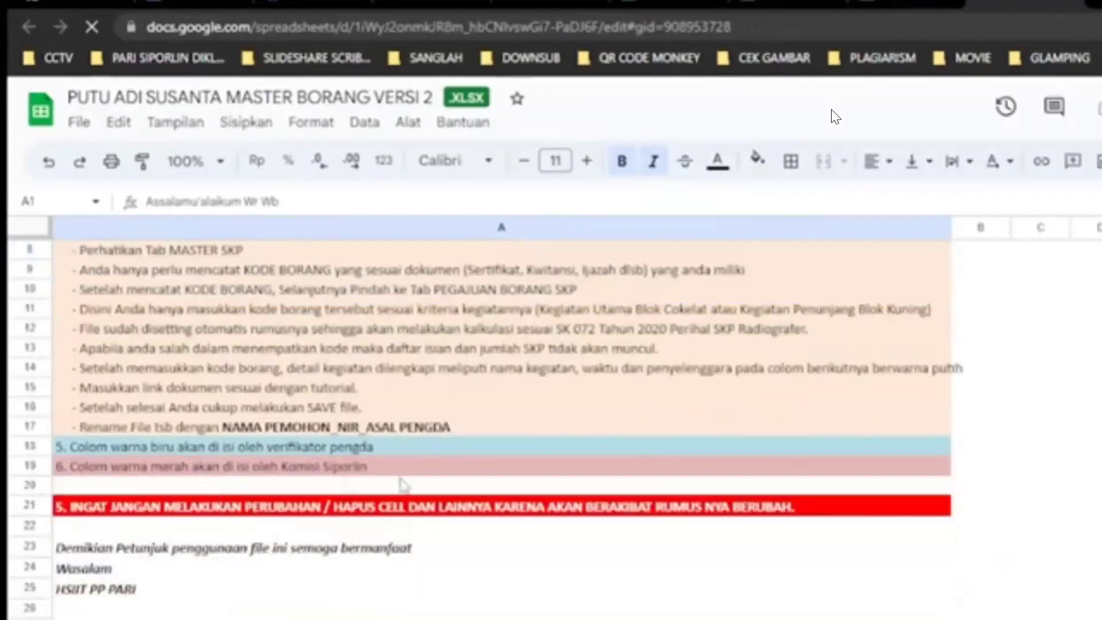
{"action": "left_click", "coordinate": [269, 617]}
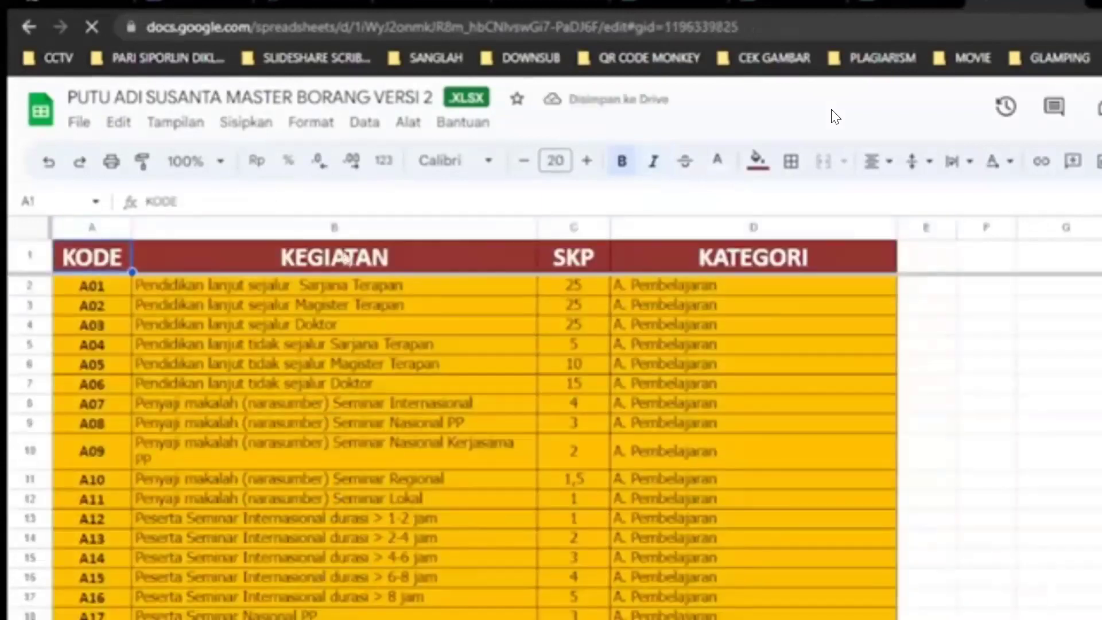
{"action": "scroll", "coordinate": [153, 419], "scroll_direction": "down", "scroll_amount": 10}
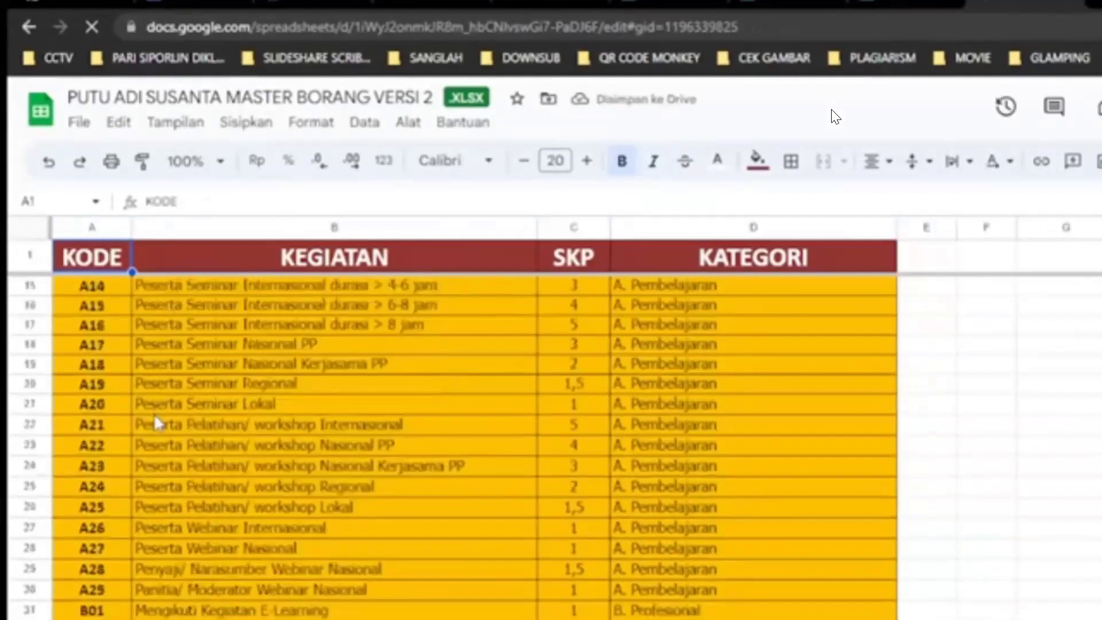
{"action": "scroll", "coordinate": [161, 439], "scroll_direction": "down", "scroll_amount": 1}
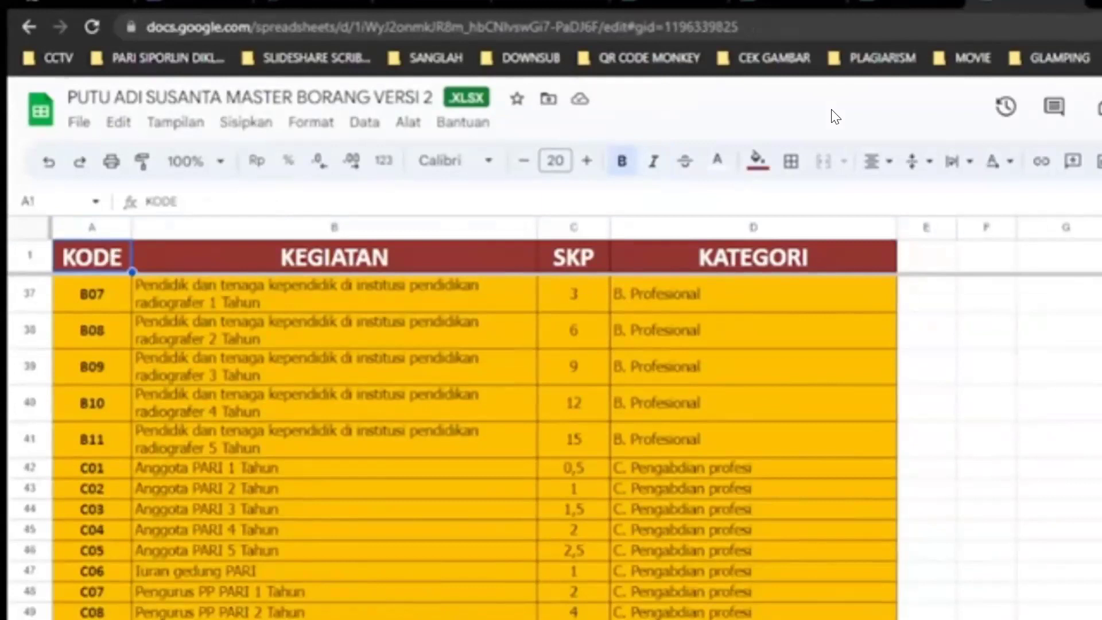
{"action": "key", "text": "ctrl+shift+Page_Up"}
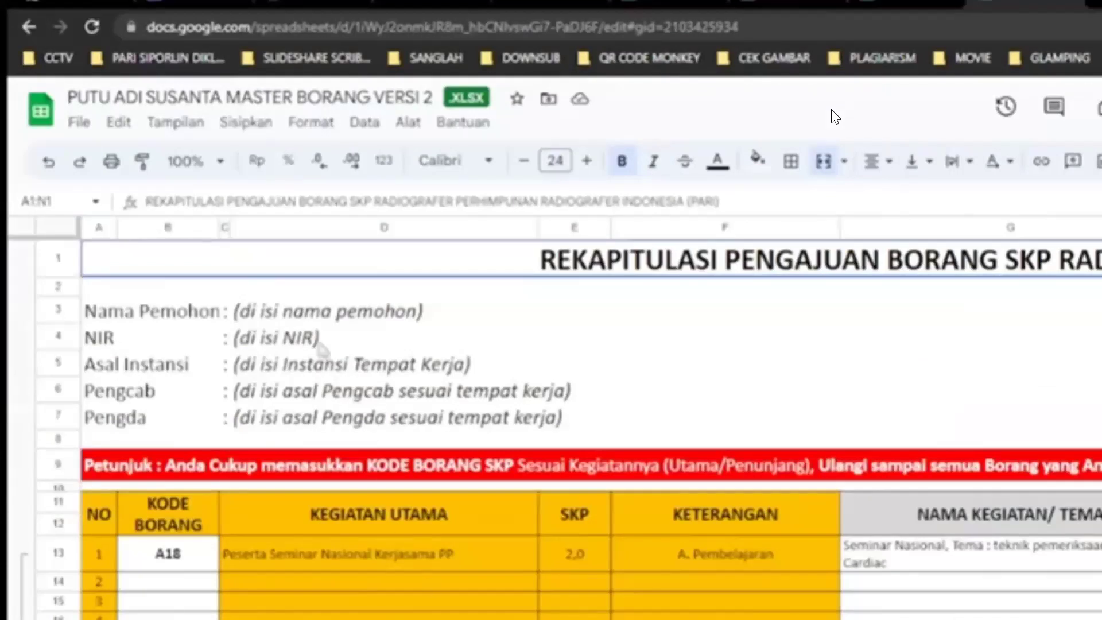
{"action": "left_click", "coordinate": [373, 323]}
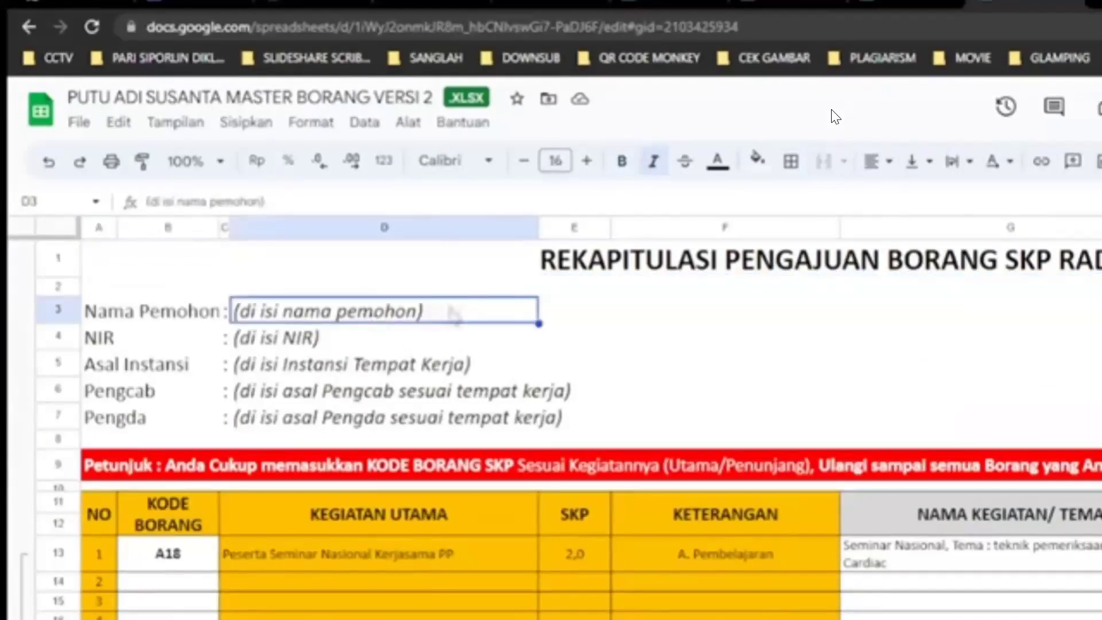
{"action": "key", "text": "Return"}
{"action": "key", "text": "ctrl+shift+Left"}
{"action": "key", "text": "ctrl+shift+Left"}
{"action": "key", "text": "ctrl+shift+Left"}
{"action": "key", "text": "ctrl+shift+Left"}
{"action": "key", "text": "ctrl+shift+Left"}
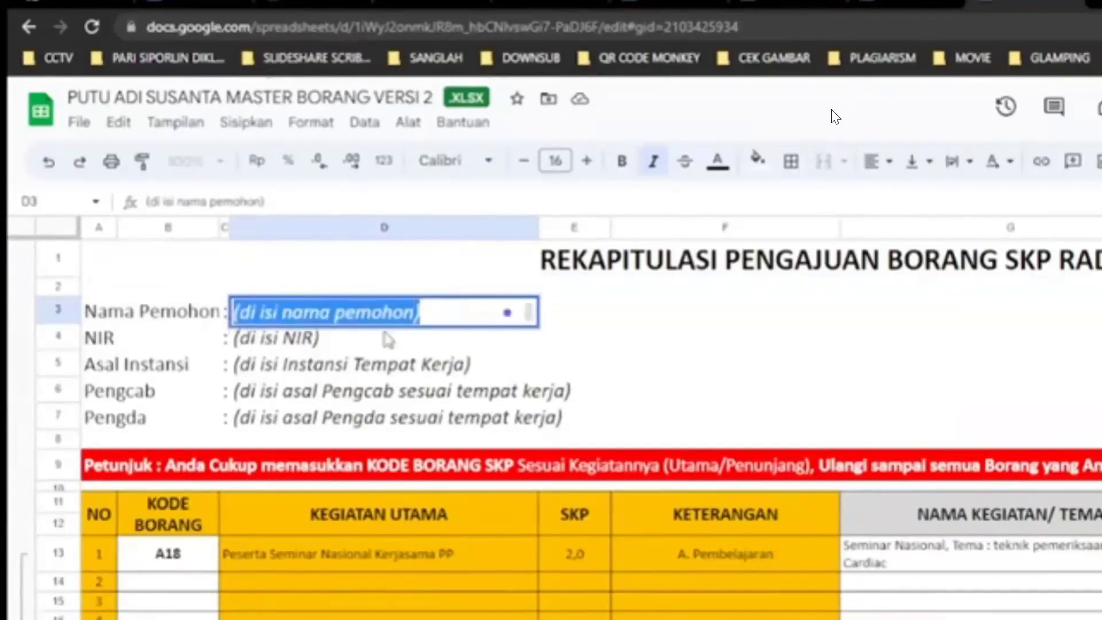
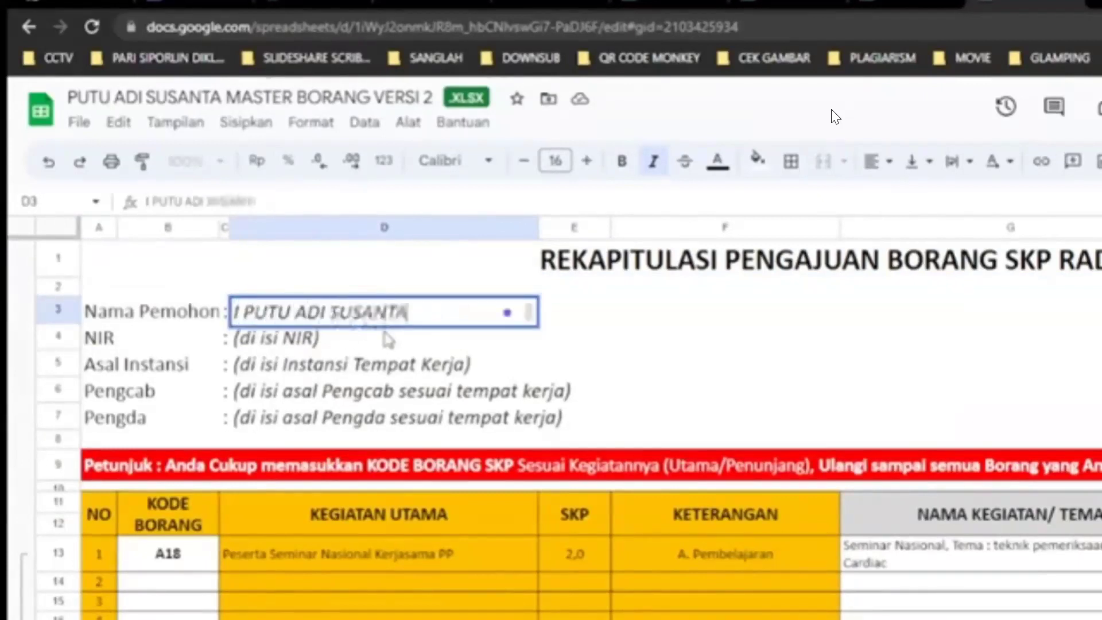
{"action": "left_click", "coordinate": [337, 345]}
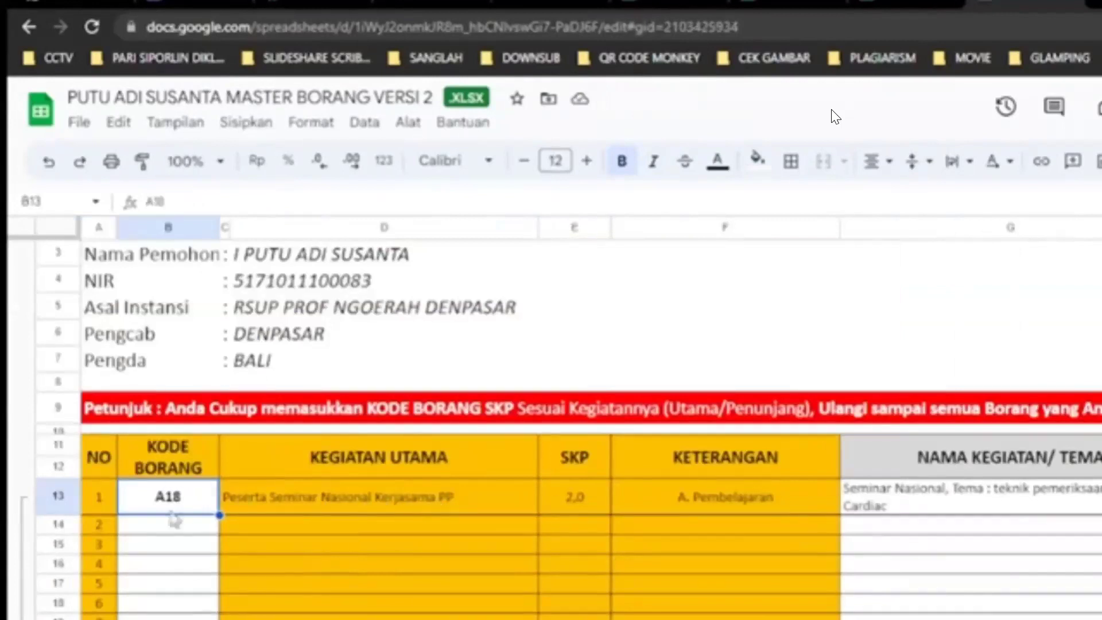
{"action": "left_click", "coordinate": [351, 509]}
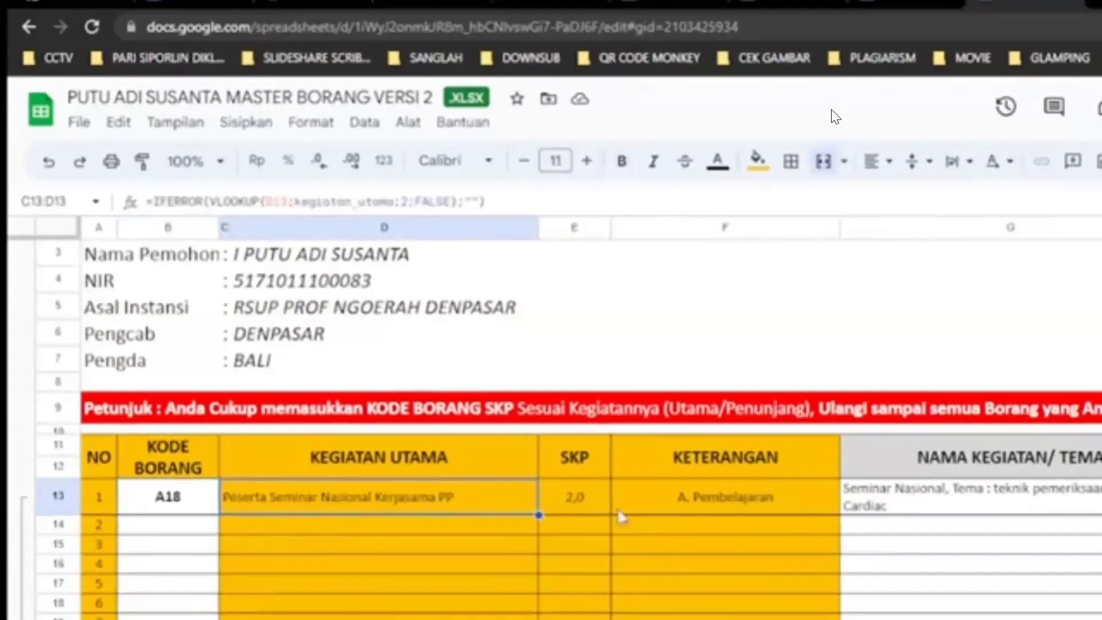
{"action": "left_click", "coordinate": [598, 509]}
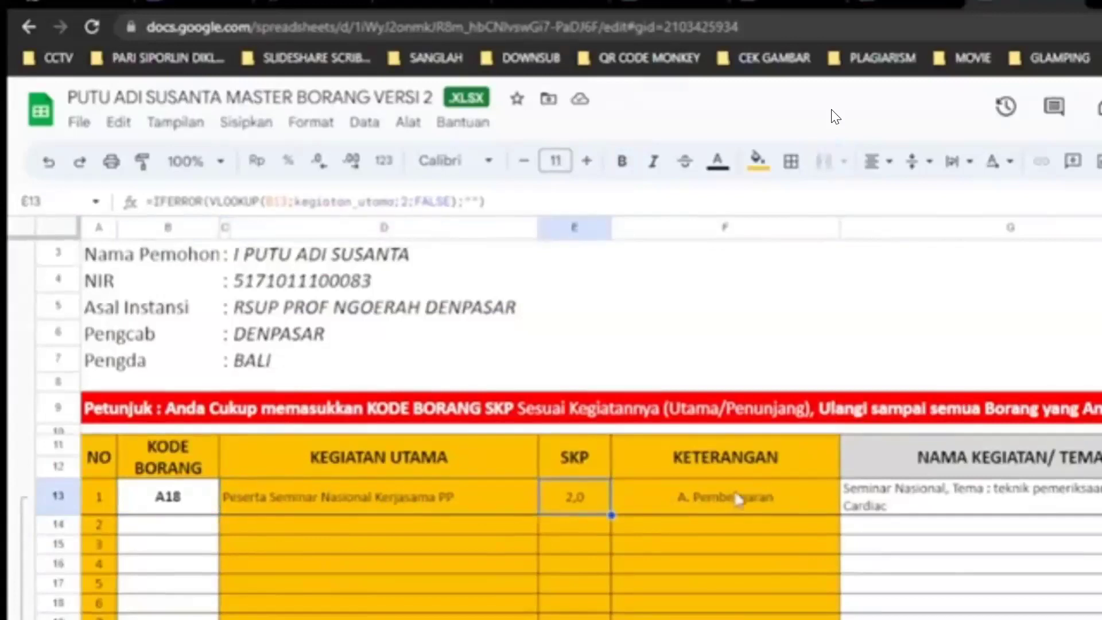
{"action": "left_click", "coordinate": [749, 508]}
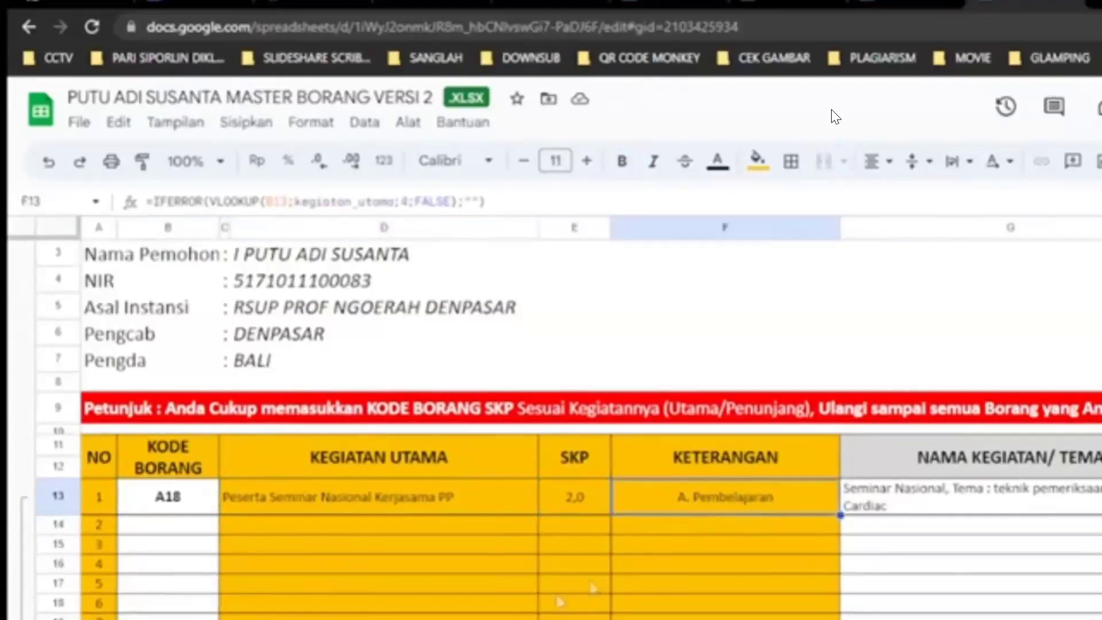
{"action": "scroll", "coordinate": [574, 545], "scroll_direction": "right", "scroll_amount": 8}
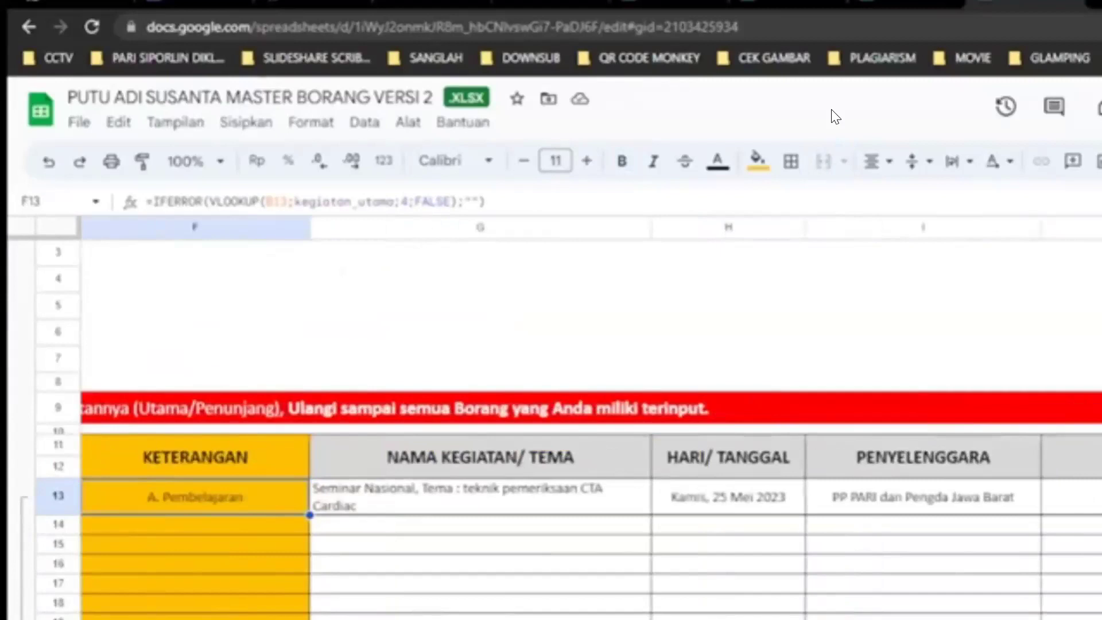
{"action": "left_click", "coordinate": [444, 508]}
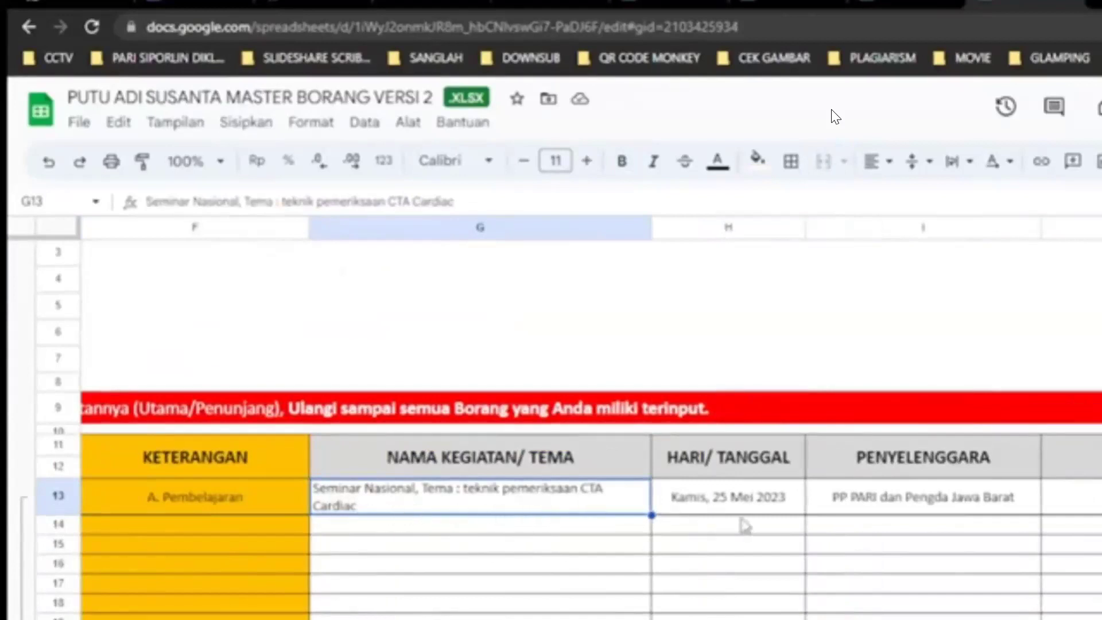
{"action": "left_click", "coordinate": [756, 503]}
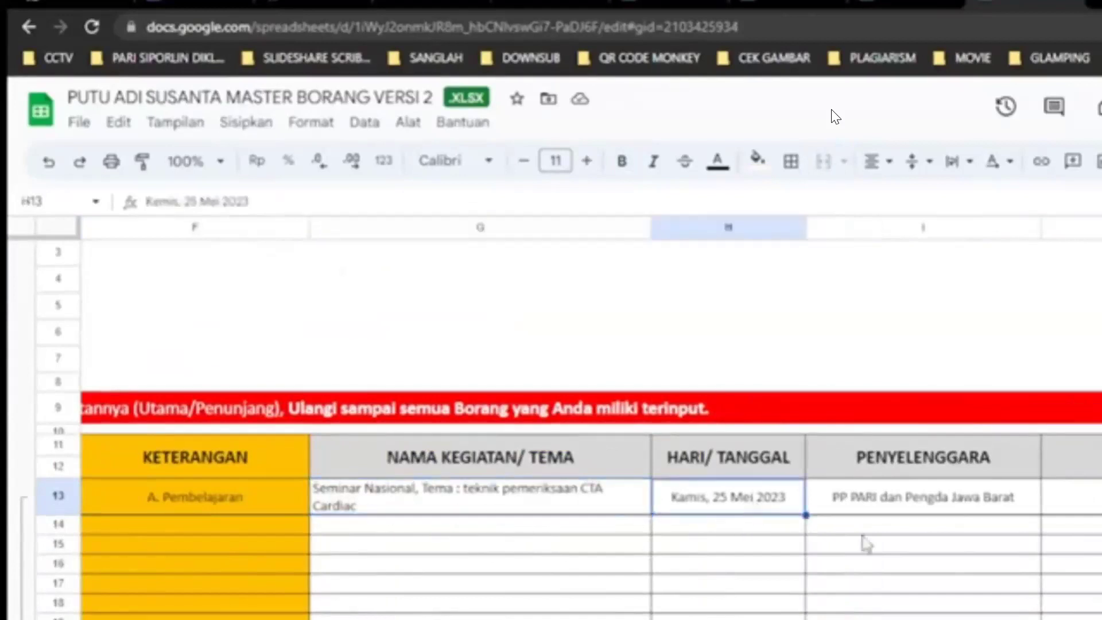
{"action": "left_click", "coordinate": [947, 508]}
{"action": "scroll", "coordinate": [664, 551], "scroll_direction": "right", "scroll_amount": 10}
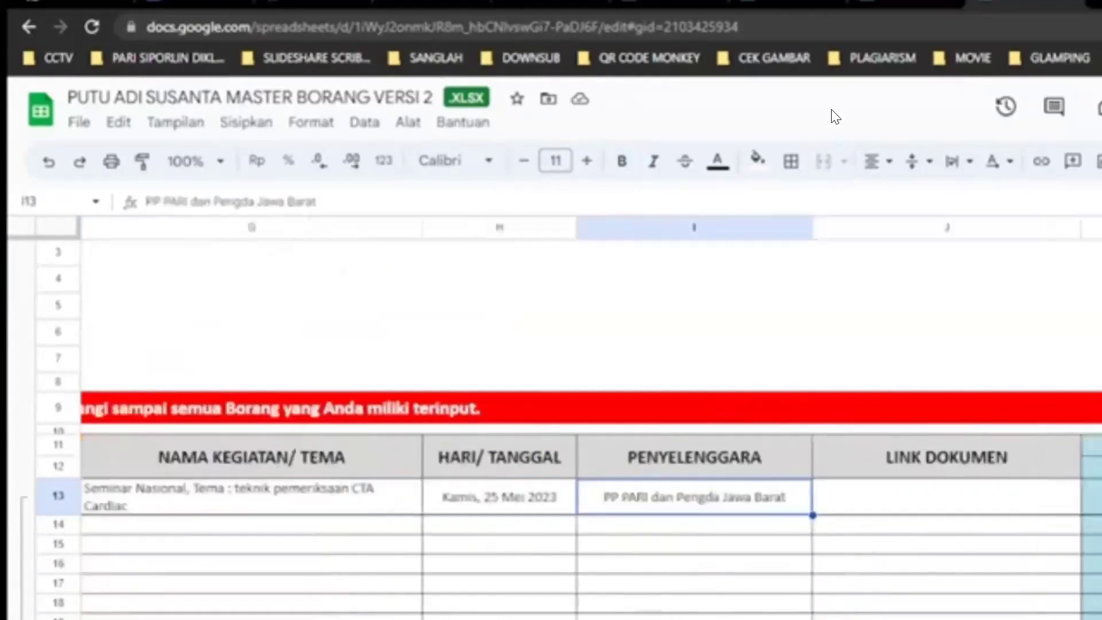
{"action": "left_click", "coordinate": [443, 512]}
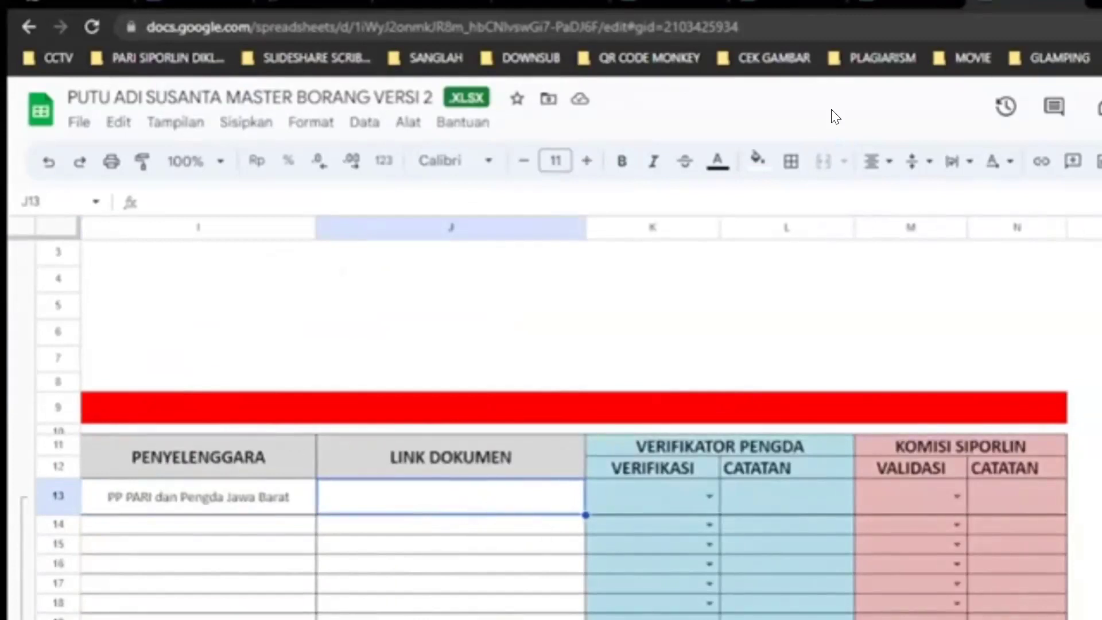
Open drive.google.com in a new tab and share sertifikat_NASIONAL_compressed.pdf with anyone with the link
{"action": "key", "text": "ctrl+shift+Tab"}
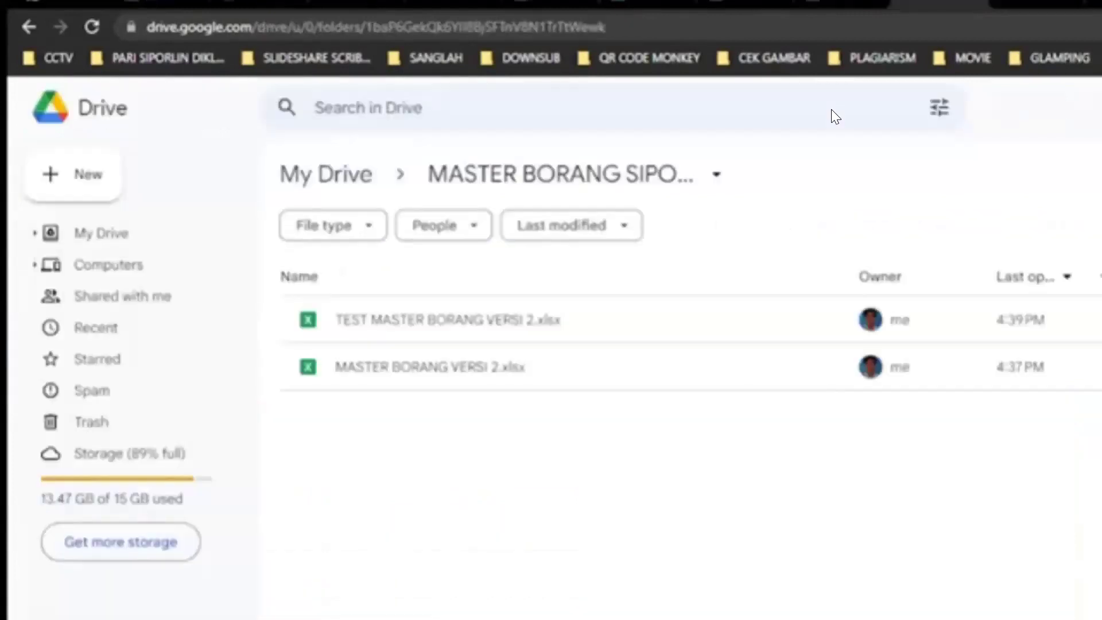
{"action": "key", "text": "ctrl+t"}
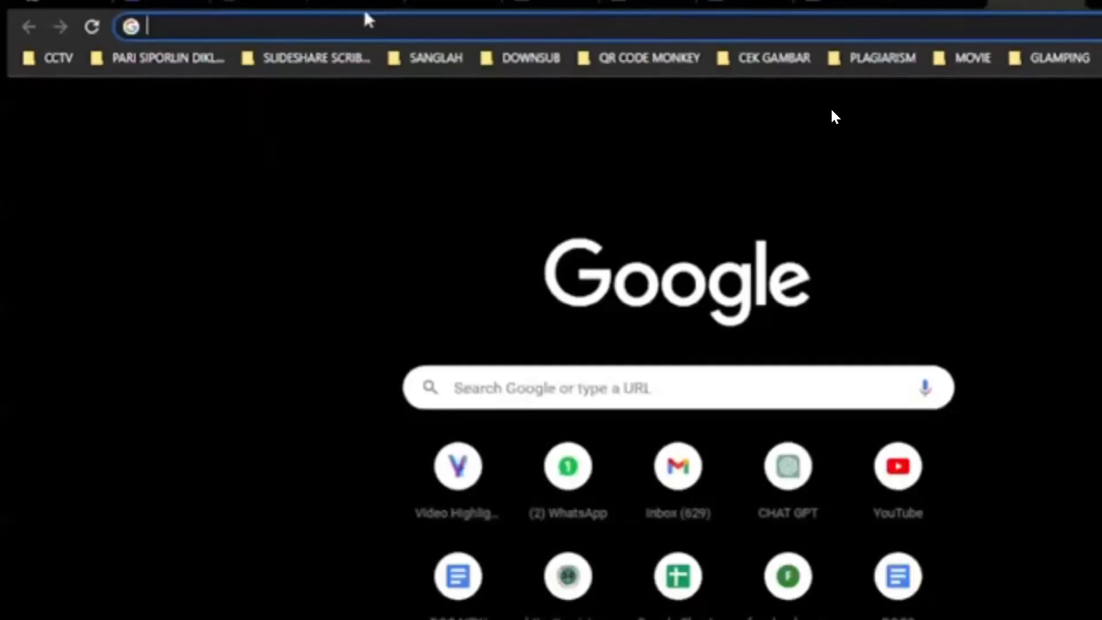
{"action": "type", "text": "DRIVE"}
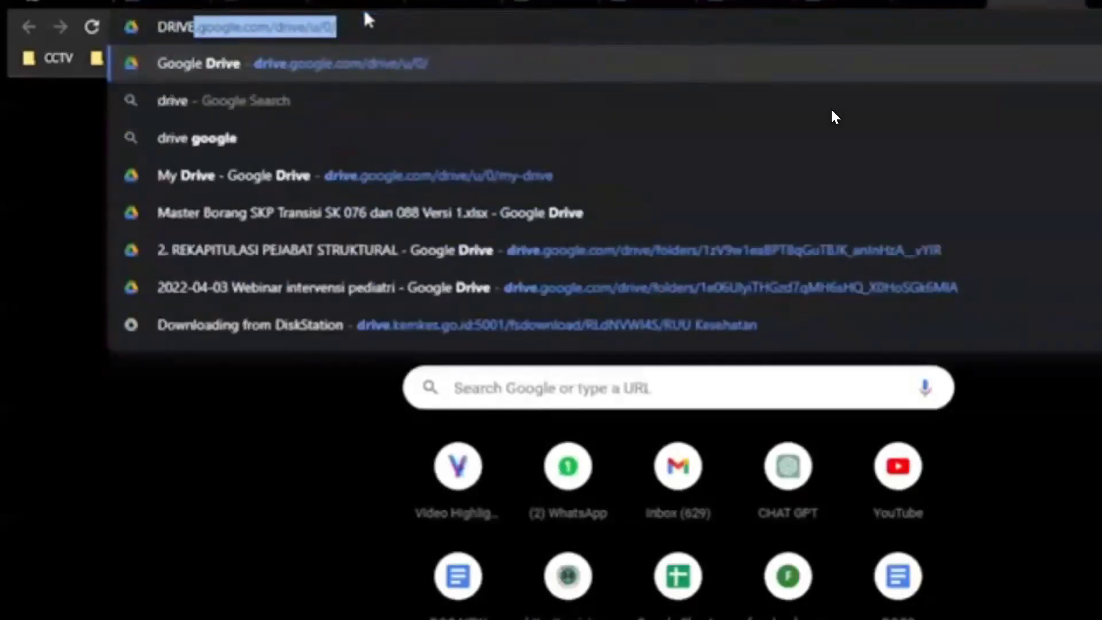
{"action": "type", "text": ".GOOG"}
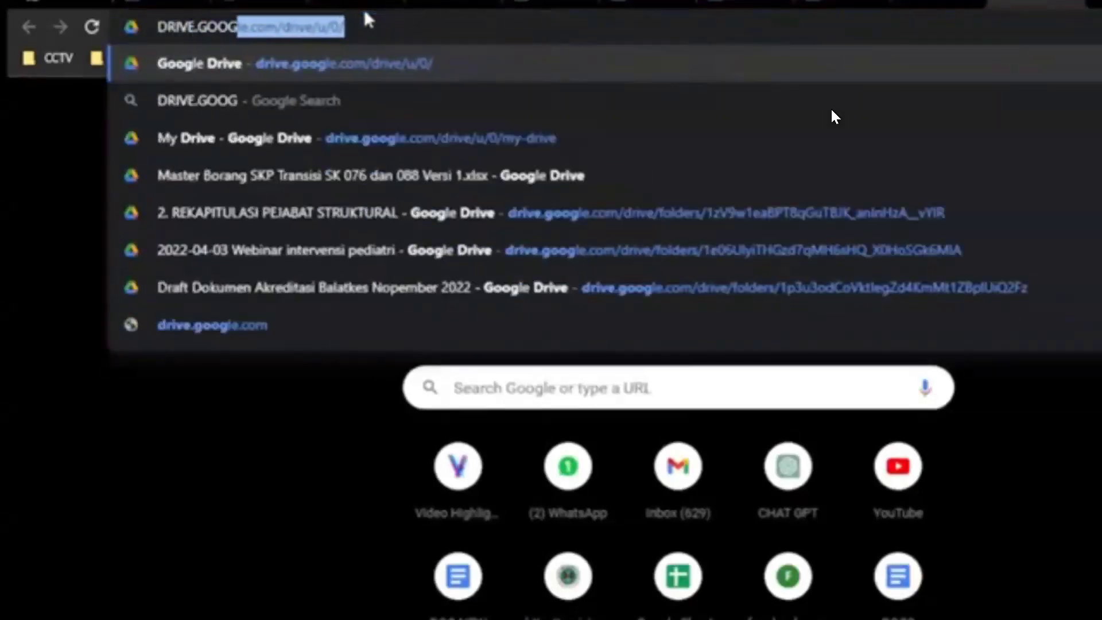
{"action": "type", "text": "LE"}
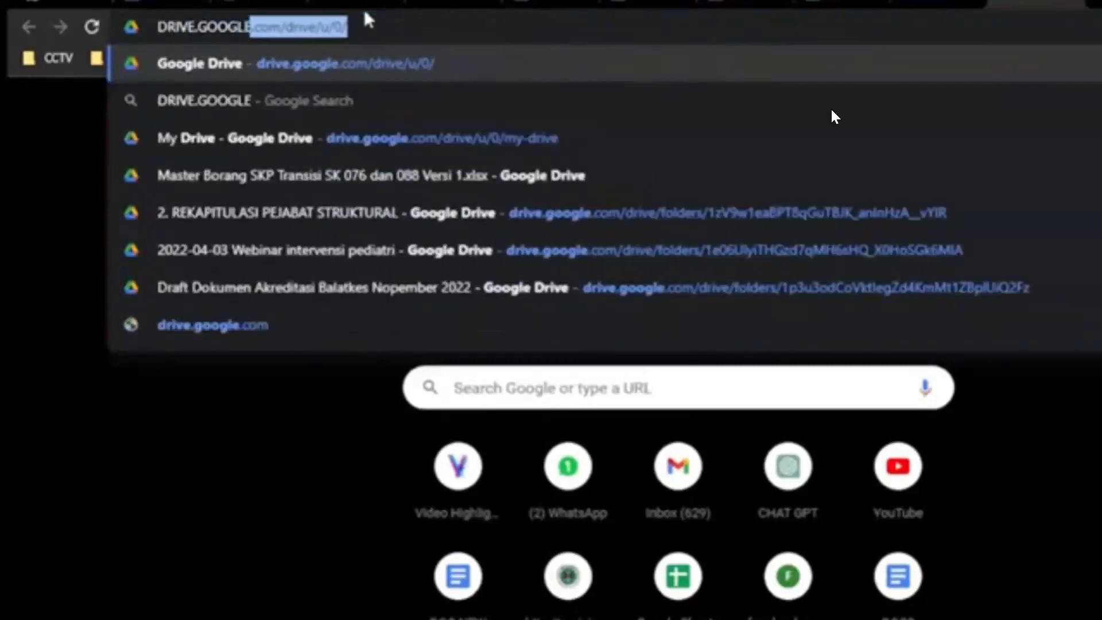
{"action": "type", "text": ".COM"}
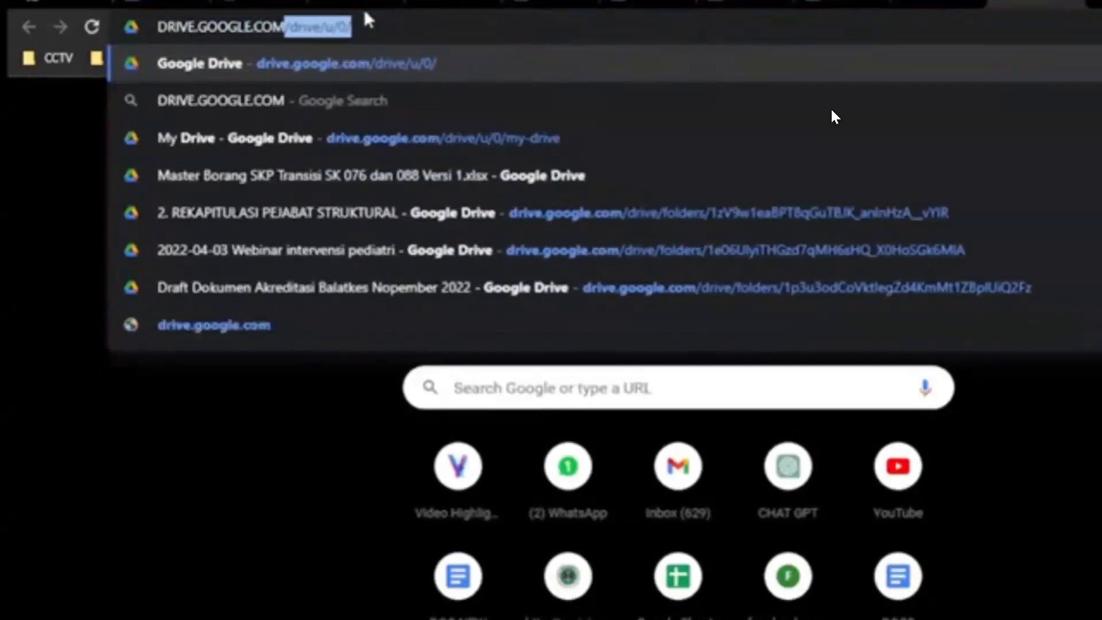
{"action": "key", "text": "Return"}
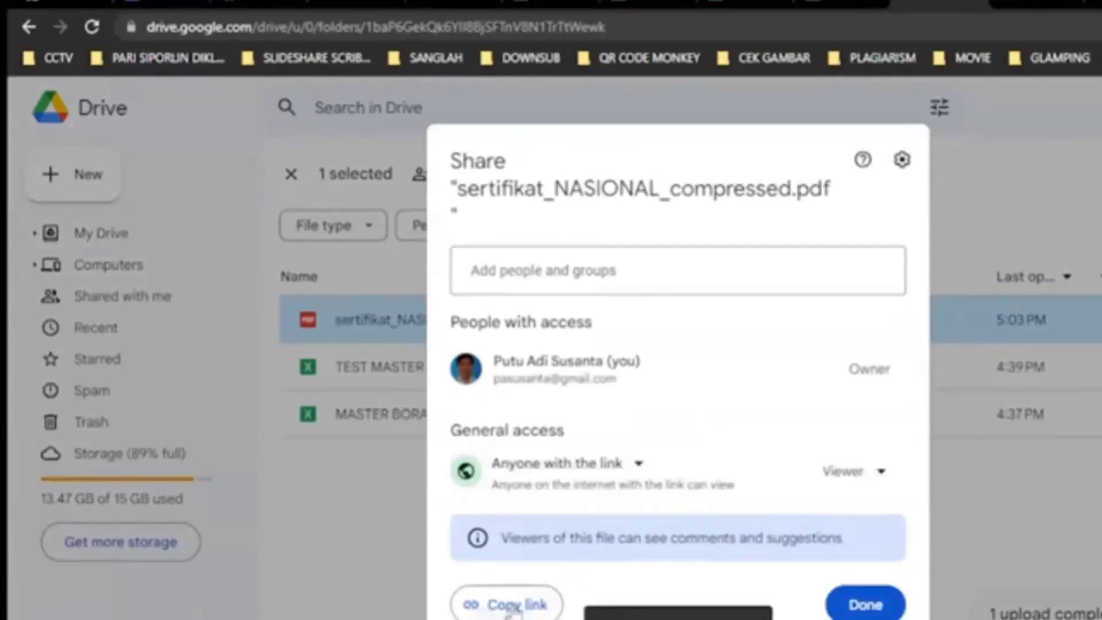
{"action": "left_click", "coordinate": [884, 609]}
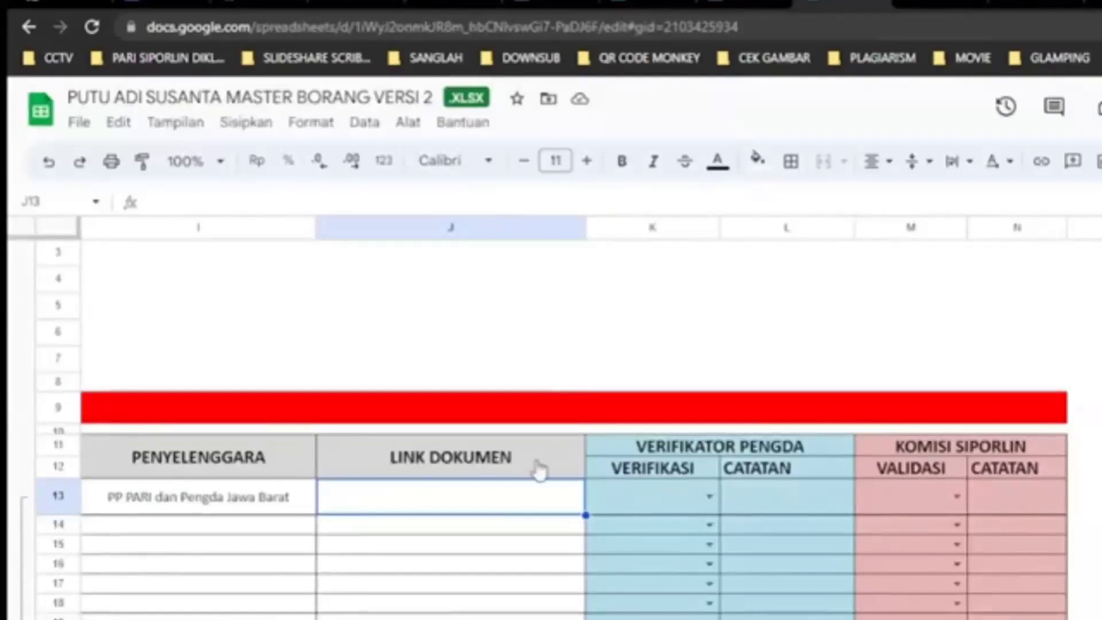
Paste the certificate's Drive link into J13 under LINK DOKUMEN and scroll across row 13
{"action": "double_click", "coordinate": [399, 505]}
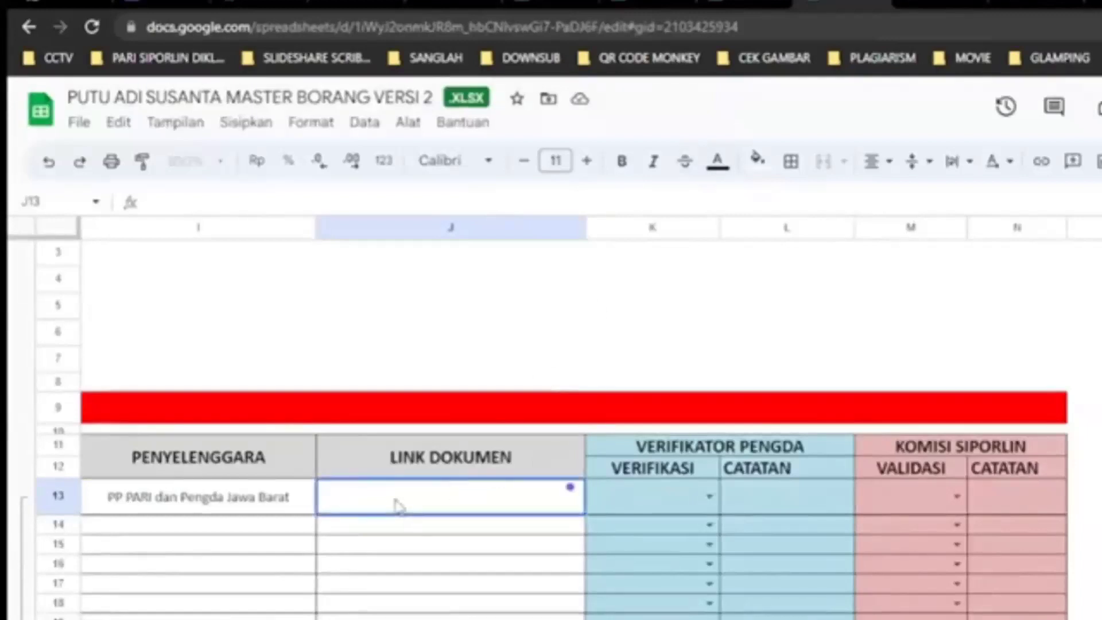
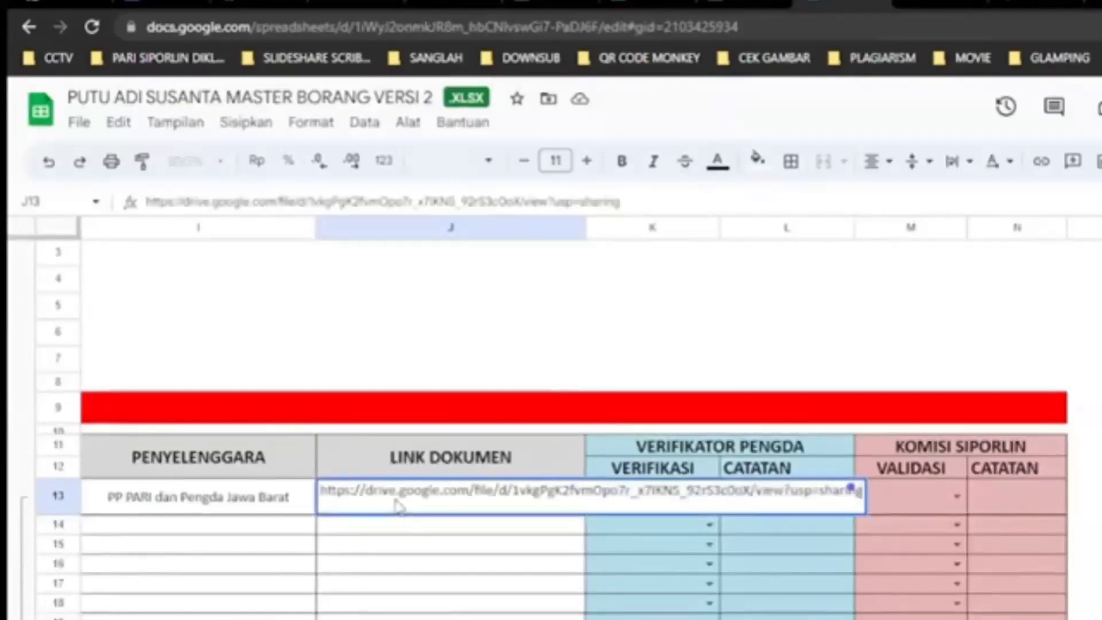
{"action": "key", "text": "Return"}
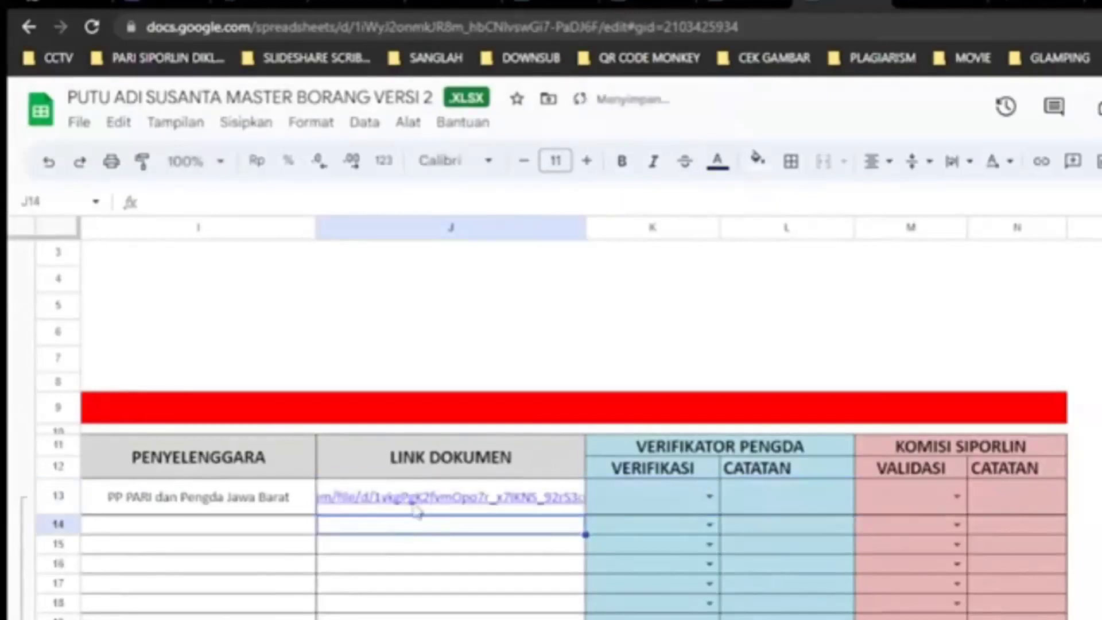
{"action": "mouse_move", "coordinate": [434, 508]}
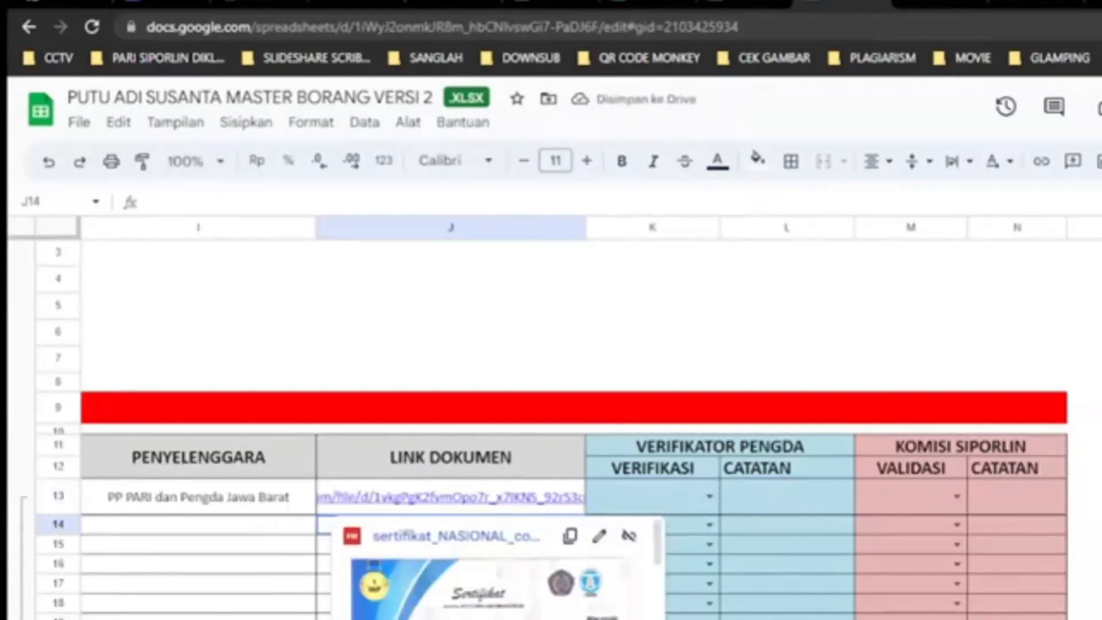
{"action": "scroll", "coordinate": [202, 608], "scroll_direction": "left", "scroll_amount": 10}
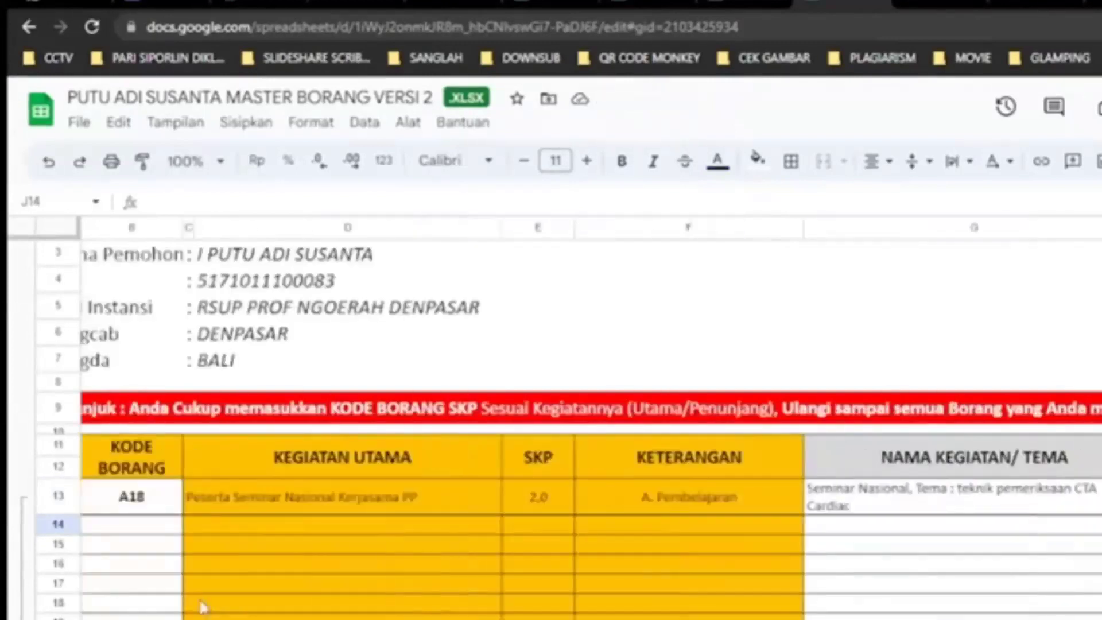
{"action": "scroll", "coordinate": [574, 431], "scroll_direction": "right", "scroll_amount": 6}
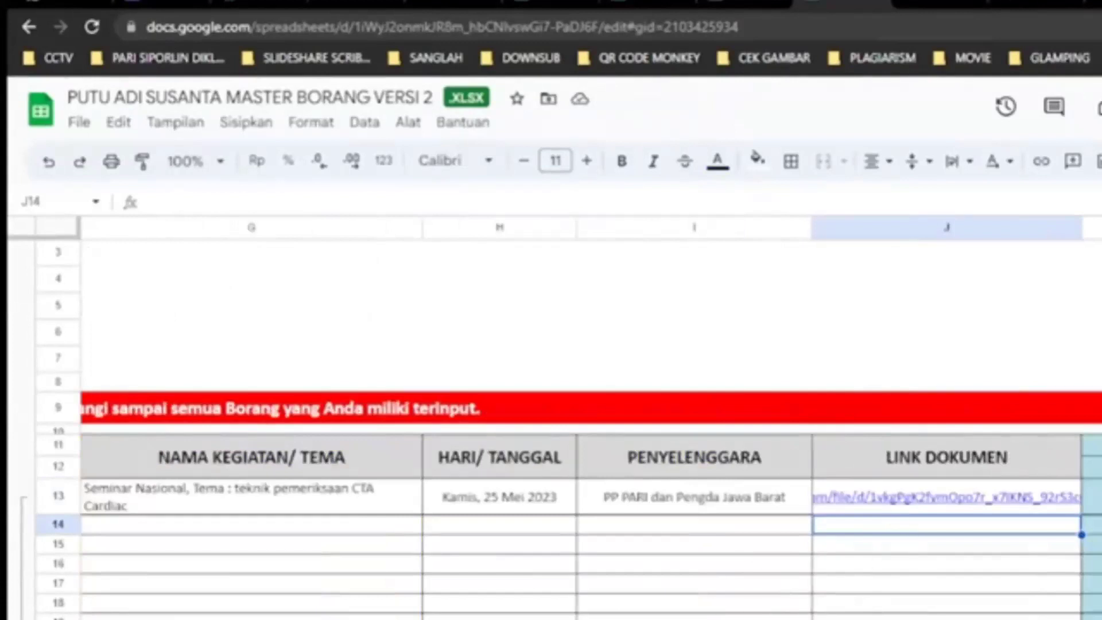
{"action": "scroll", "coordinate": [510, 225], "scroll_direction": "right", "scroll_amount": 5}
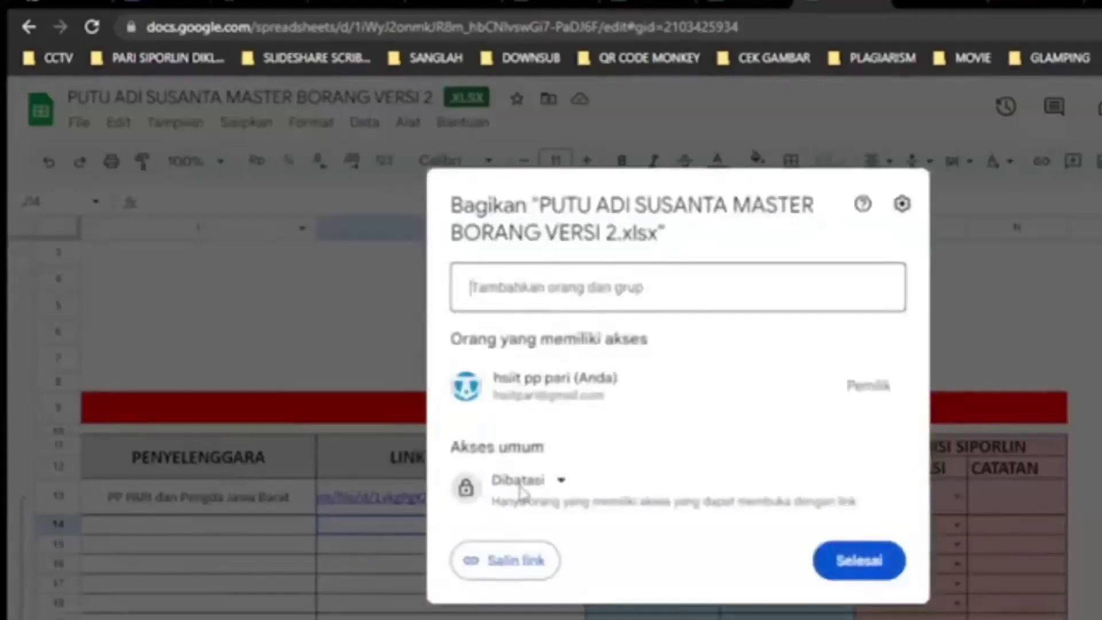
Set the spreadsheet's General access to Anyone with the link and copy its link
{"action": "left_click", "coordinate": [549, 485]}
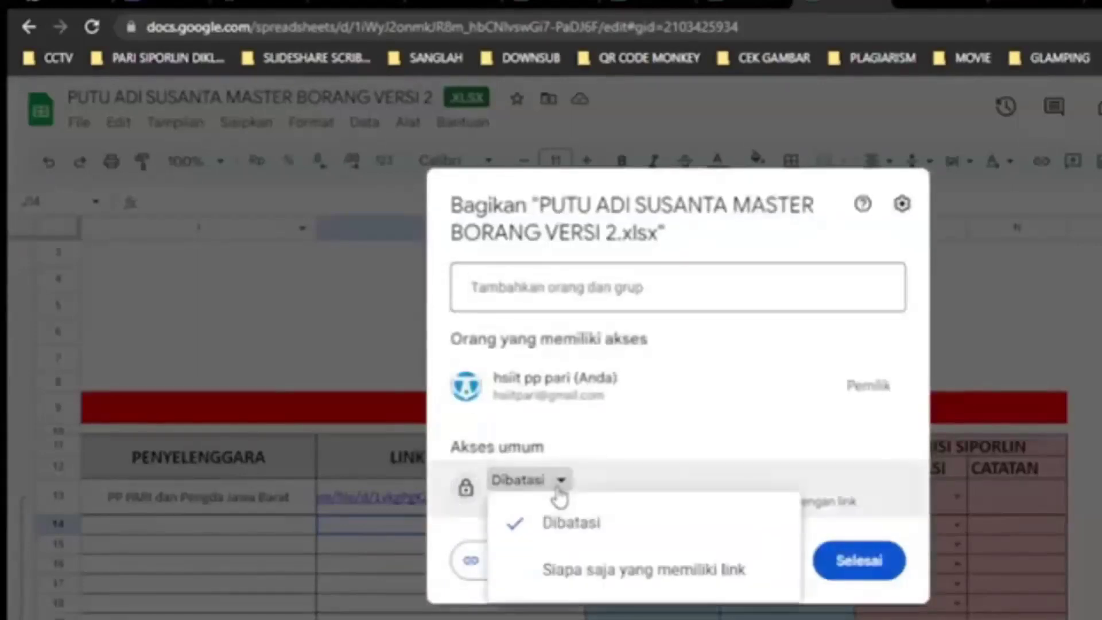
{"action": "left_click", "coordinate": [579, 577]}
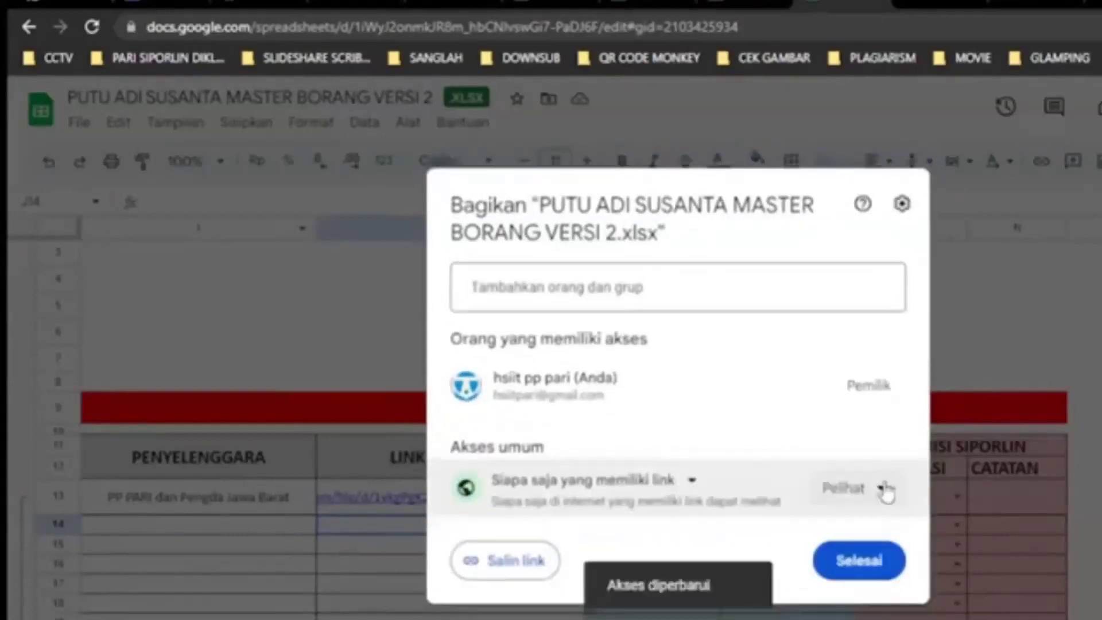
{"action": "left_click", "coordinate": [505, 561]}
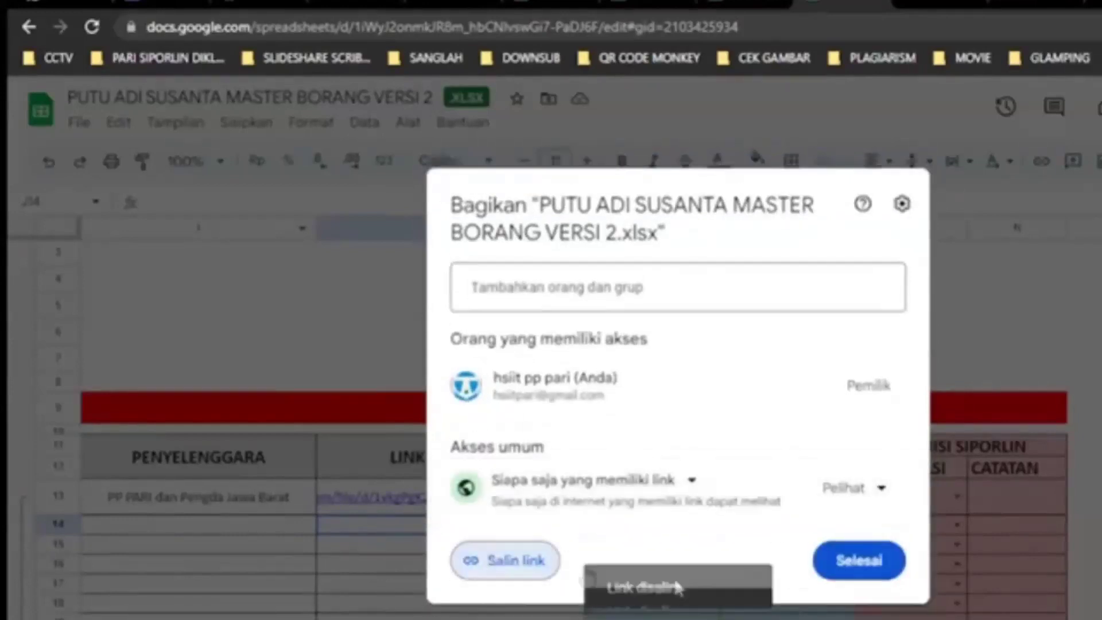
{"action": "left_click", "coordinate": [861, 564]}
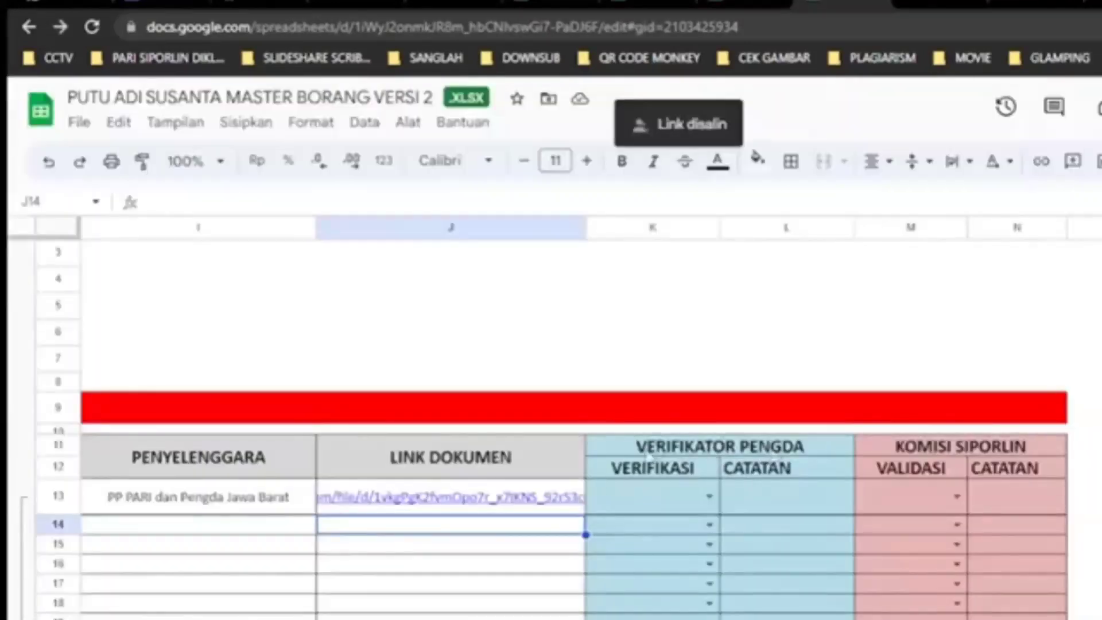
Set K13's verification to Accepted, leaving the L13 notes and M13 validation blank
{"action": "left_click", "coordinate": [709, 496]}
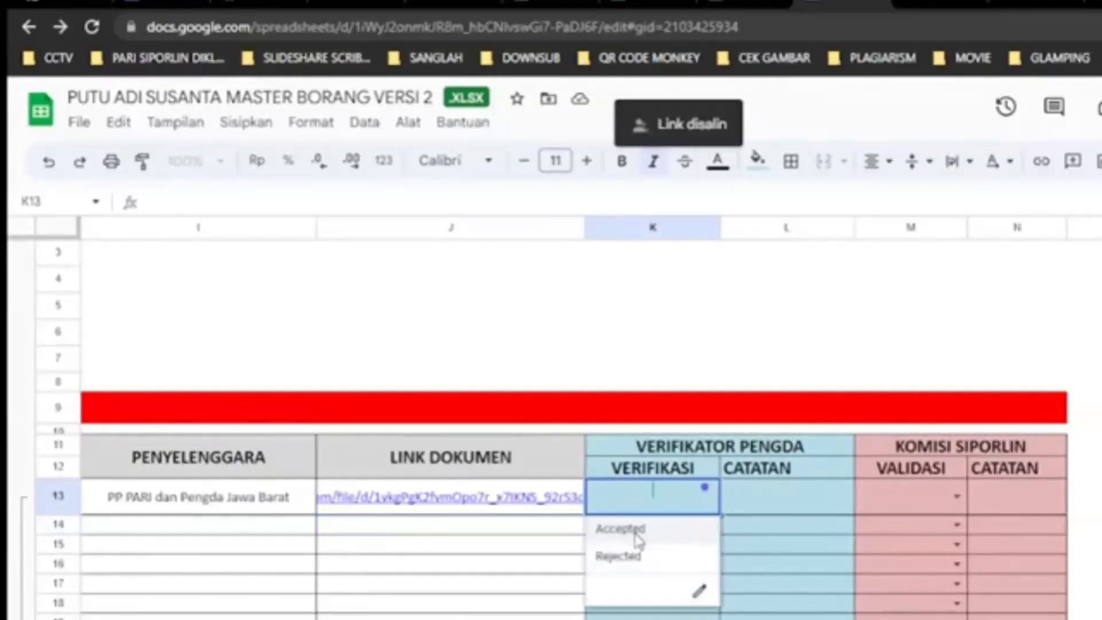
{"action": "left_click", "coordinate": [636, 531]}
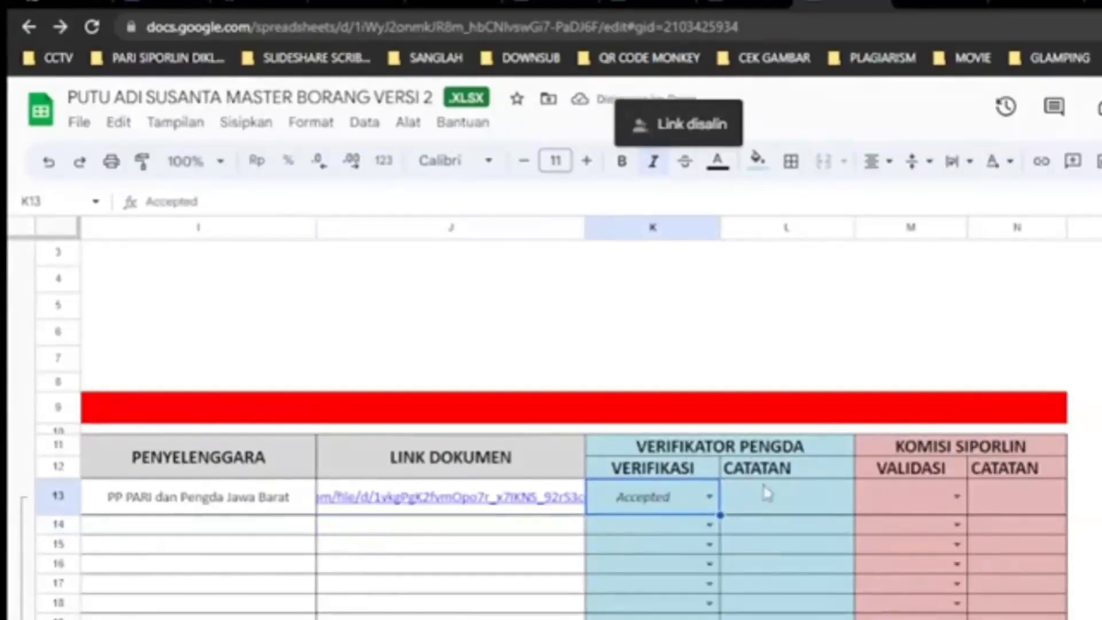
{"action": "left_click", "coordinate": [778, 509]}
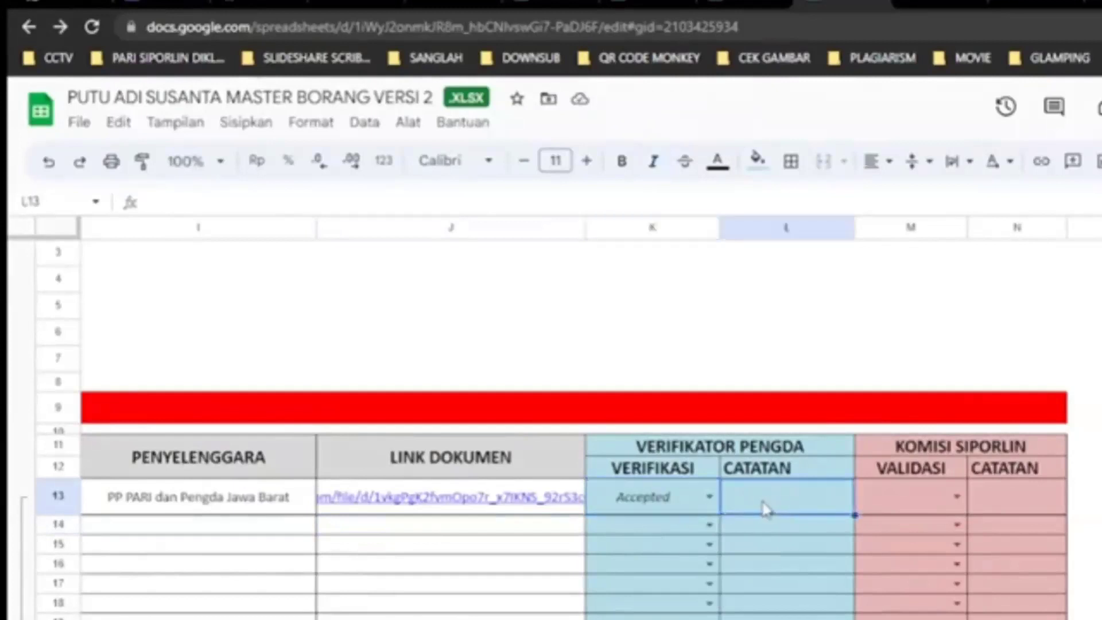
{"action": "double_click", "coordinate": [764, 510]}
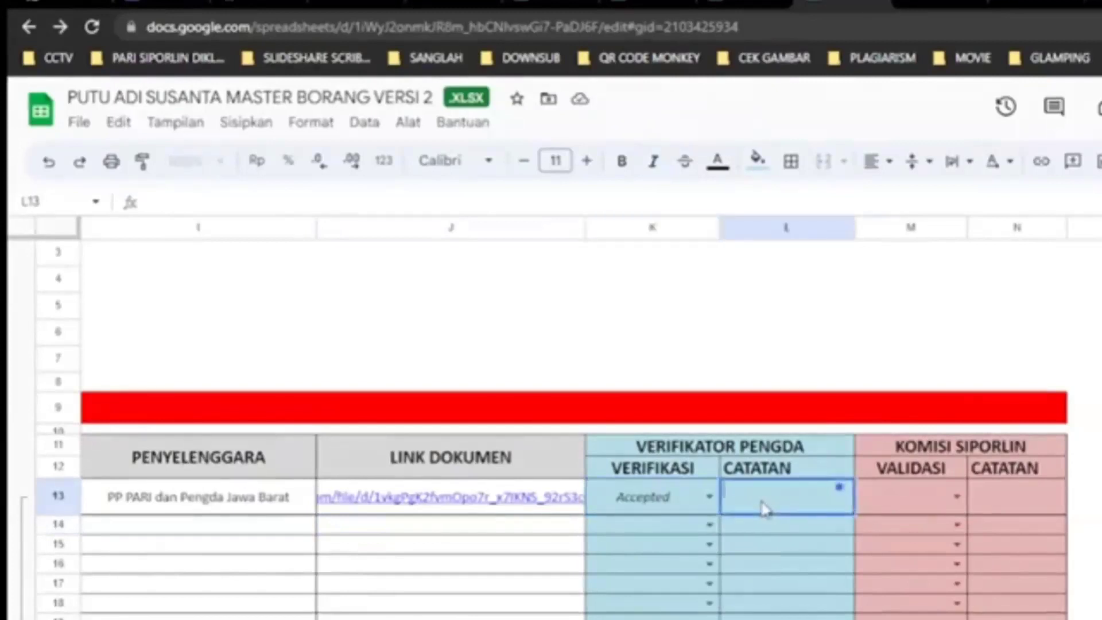
{"action": "left_click", "coordinate": [730, 548]}
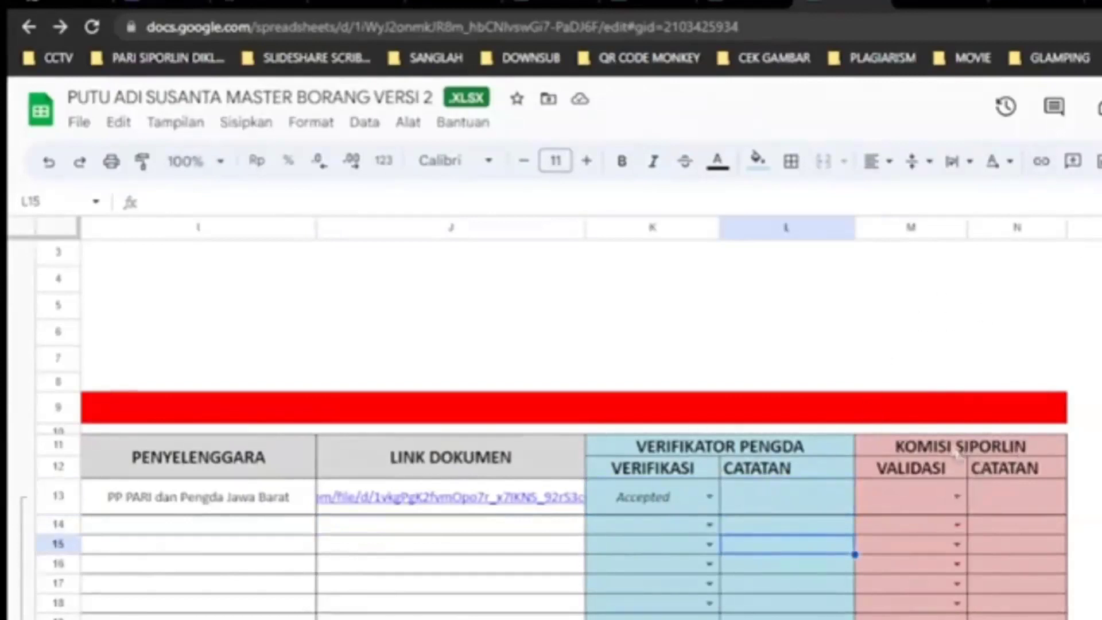
{"action": "left_click", "coordinate": [957, 498]}
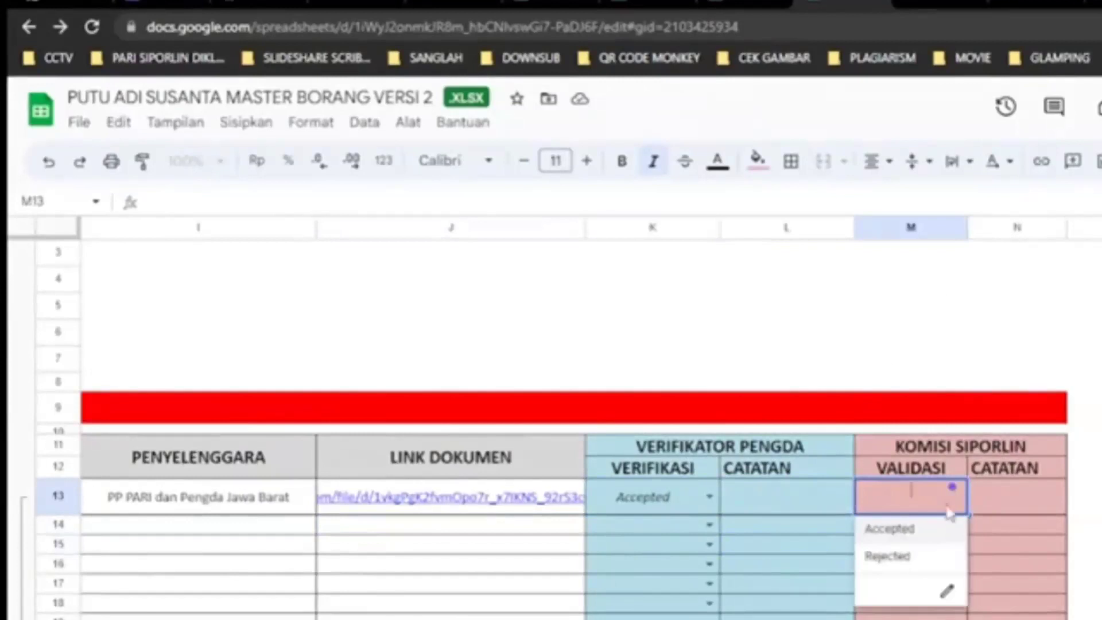
{"action": "left_click", "coordinate": [1016, 506]}
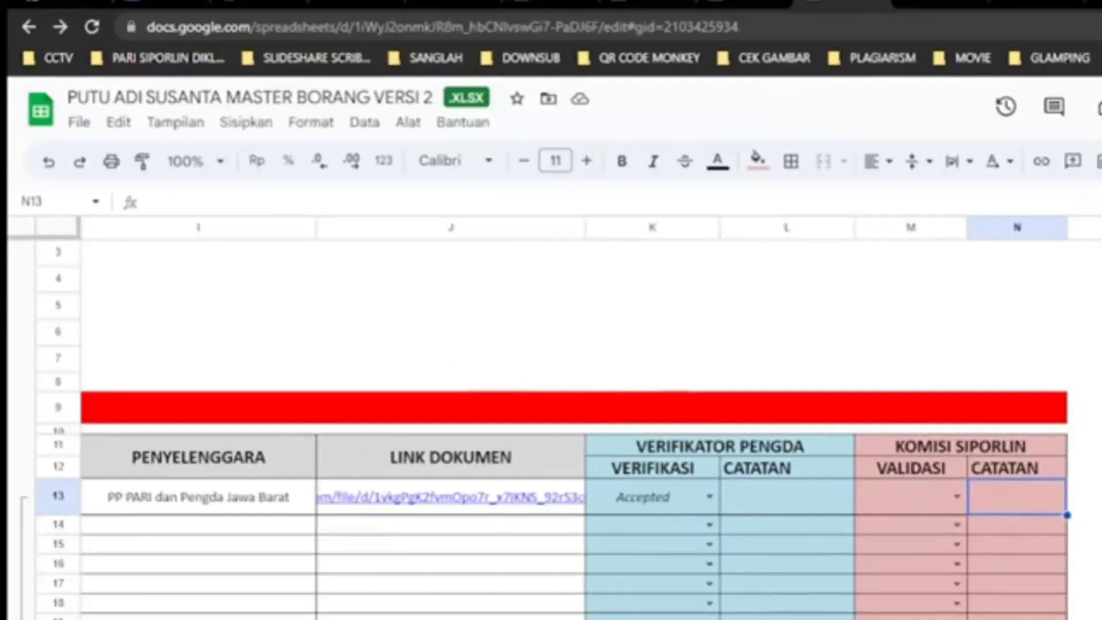
{"action": "scroll", "coordinate": [589, 419], "scroll_direction": "left", "scroll_amount": 15}
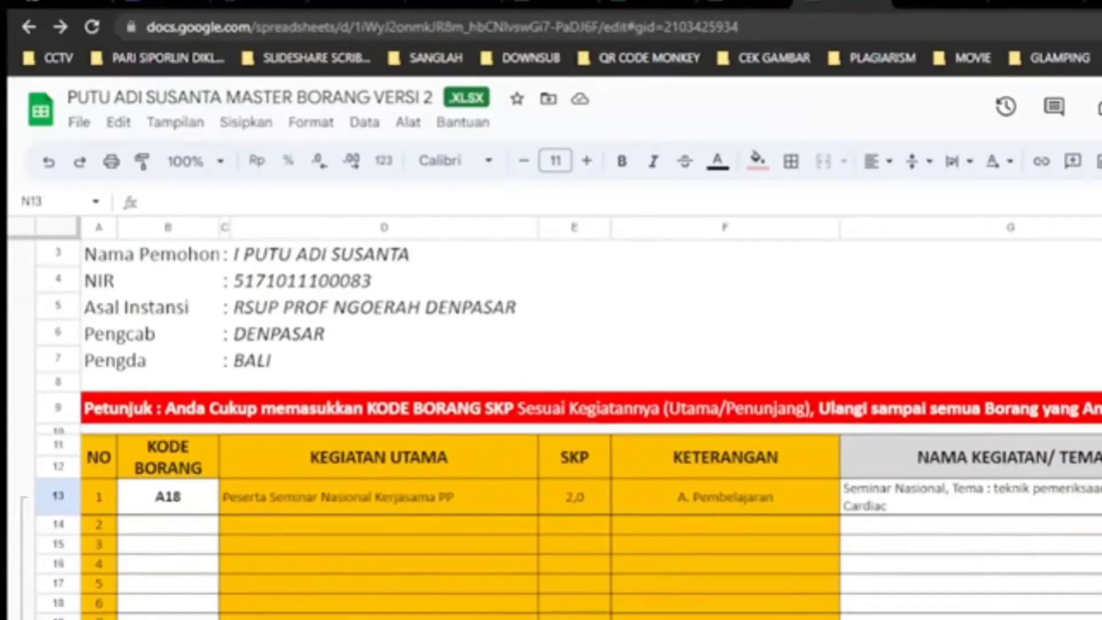
{"action": "scroll", "coordinate": [574, 459], "scroll_direction": "right", "scroll_amount": 5}
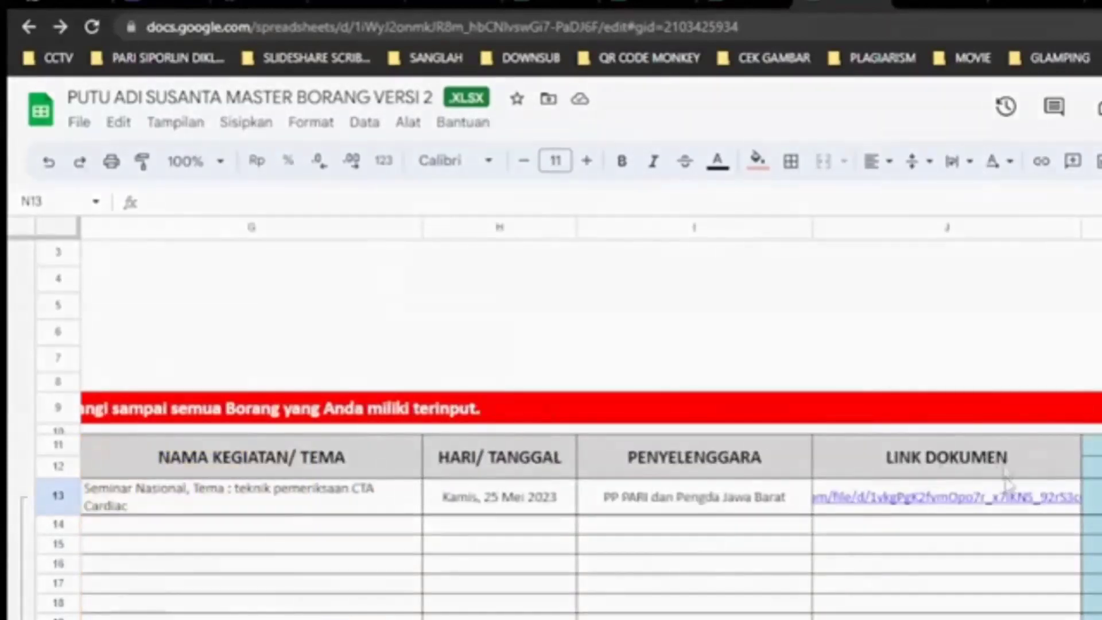